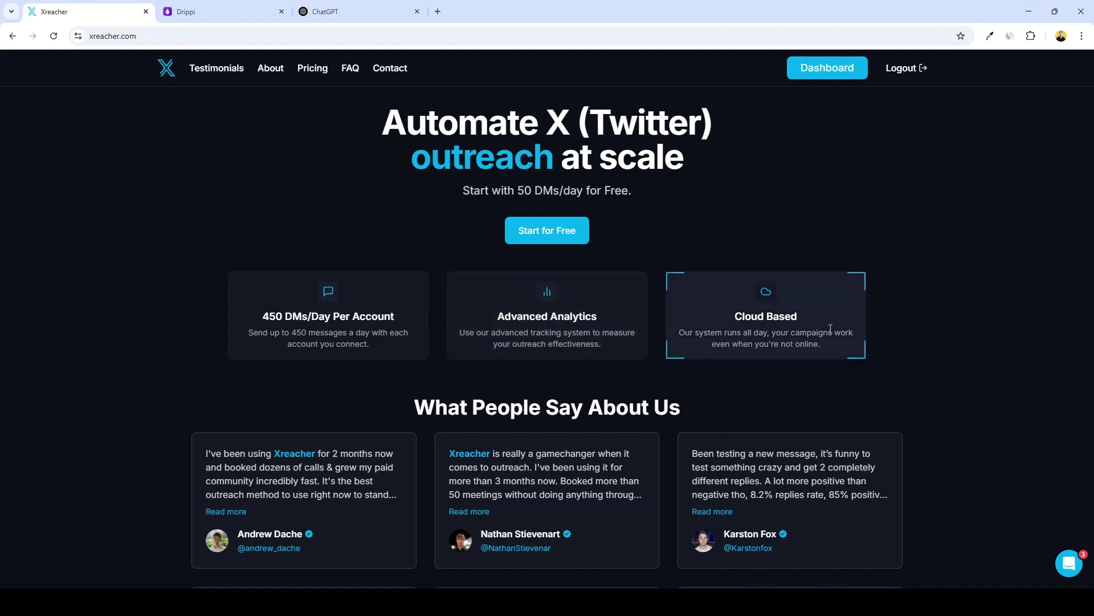
Look through the Xreacher homepage's feature sections down to the monthly Starter, Pro and Scale plans.
scroll(888, 318, down, 10)
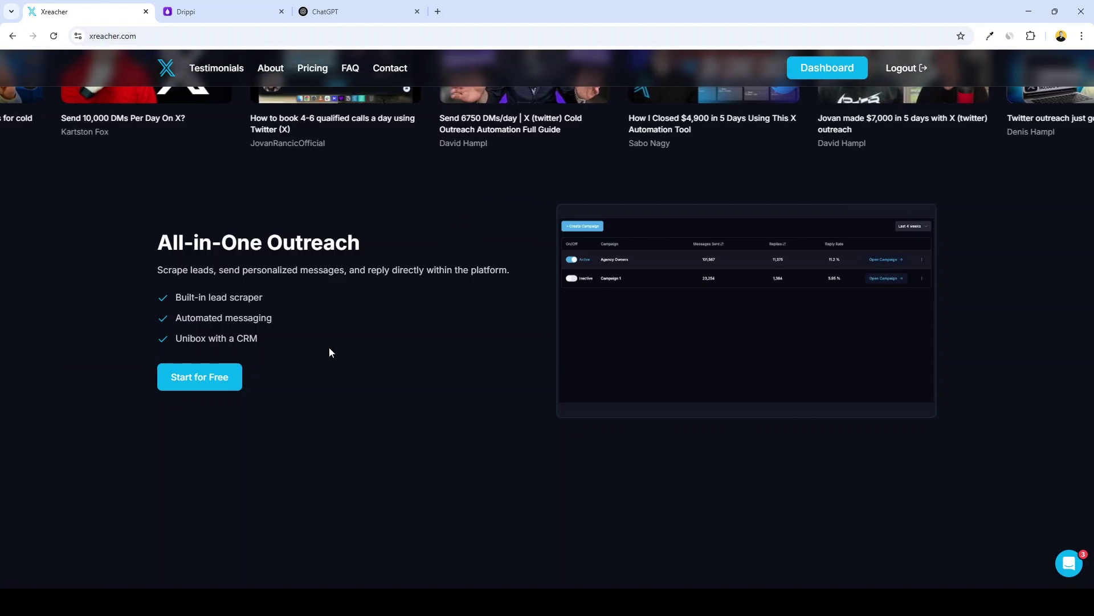
scroll(317, 348, down, 10)
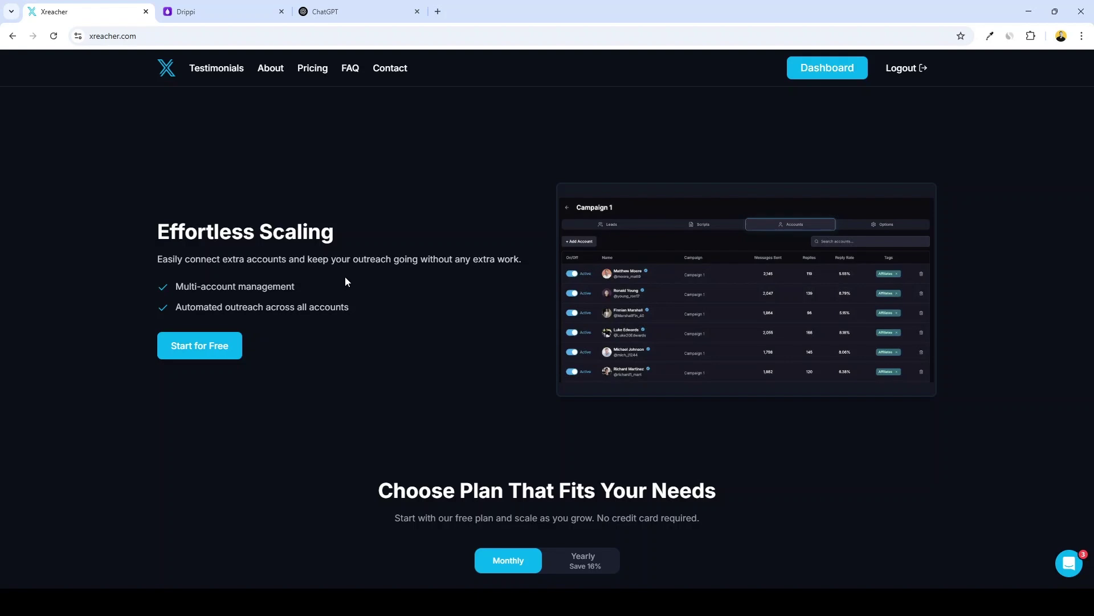
scroll(360, 322, down, 4)
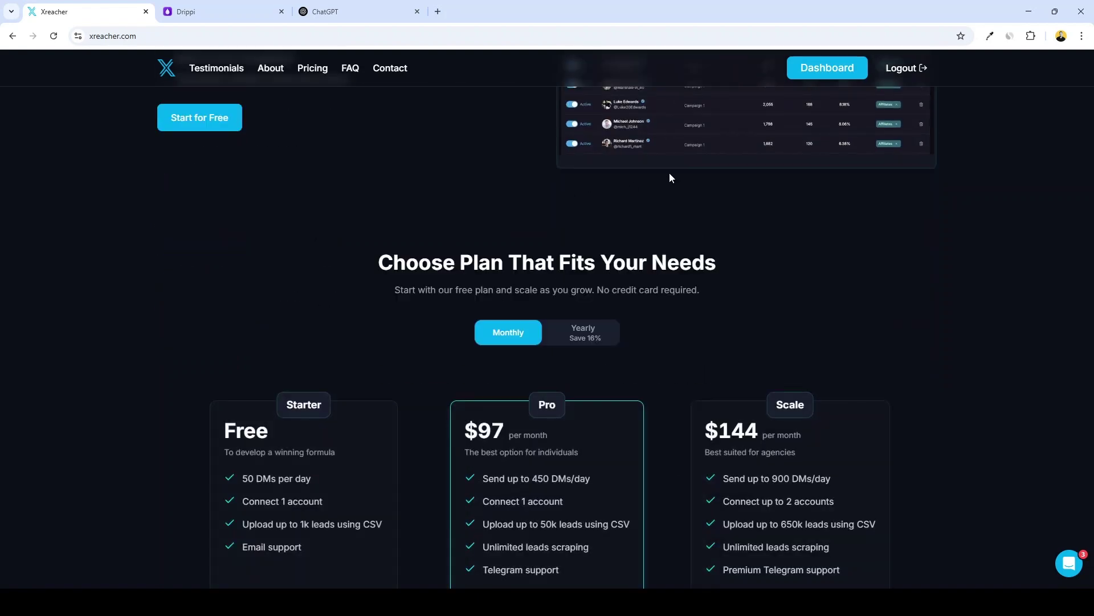
scroll(706, 171, down, 2)
scroll(969, 216, down, 1)
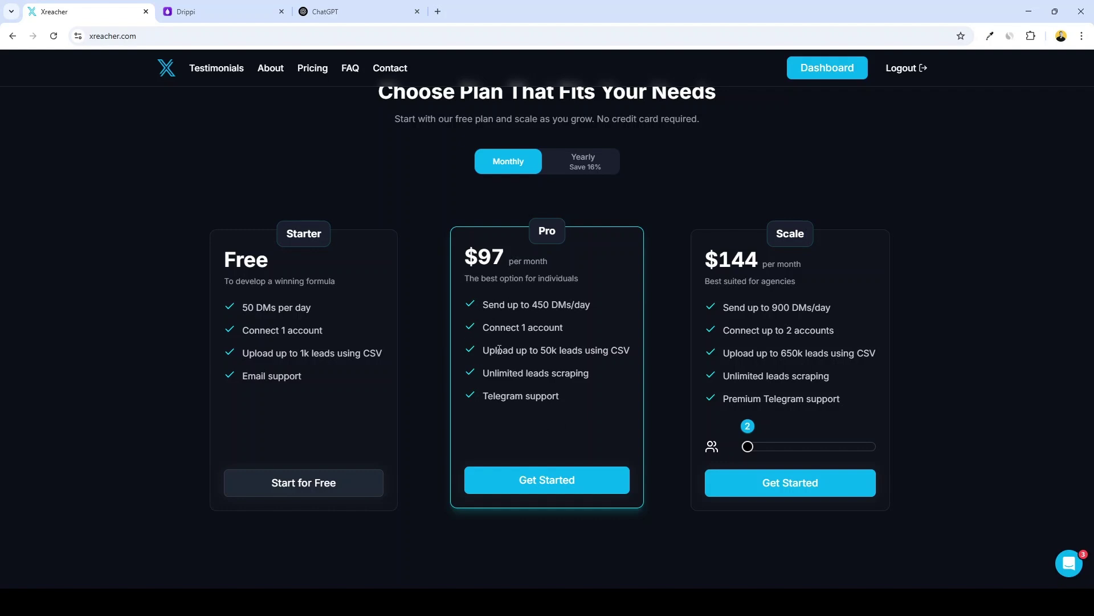
Examine the Pro plan's lead upload and leads scraping allowances.
drag(505, 351, 564, 355)
click(603, 348)
drag(602, 375, 480, 376)
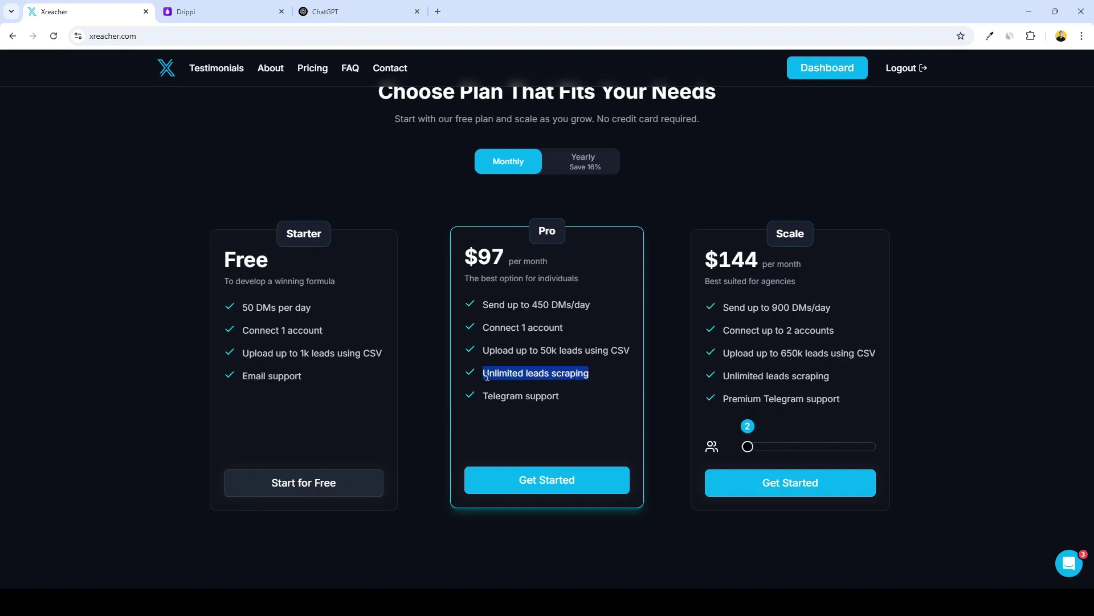
click(602, 374)
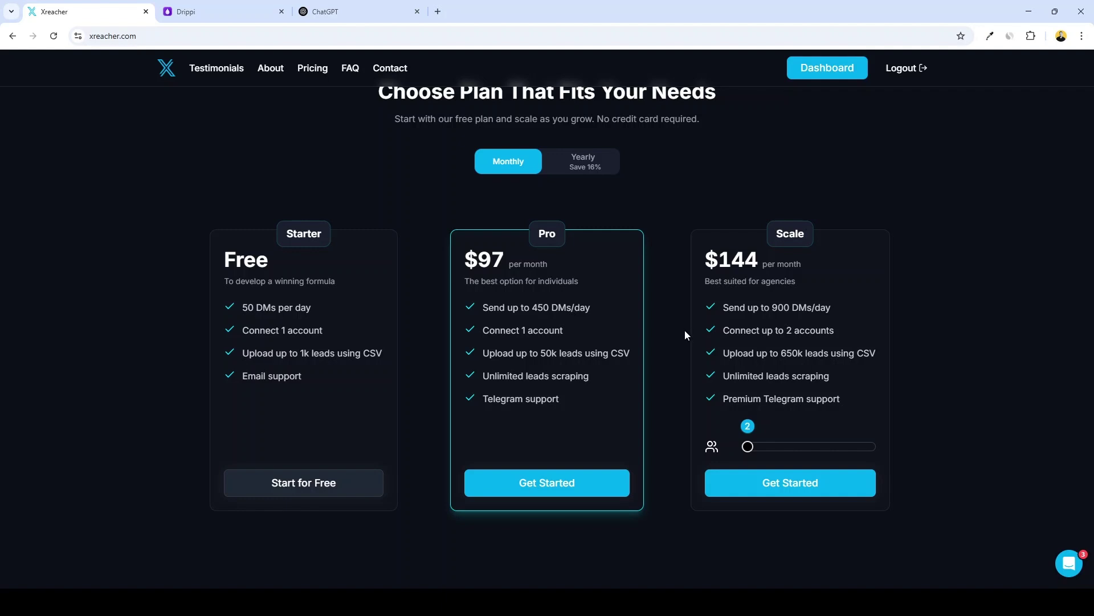
Compare the daily message limit of Drippi's Starter plan with that of Xreacher's free Starter plan.
click(227, 3)
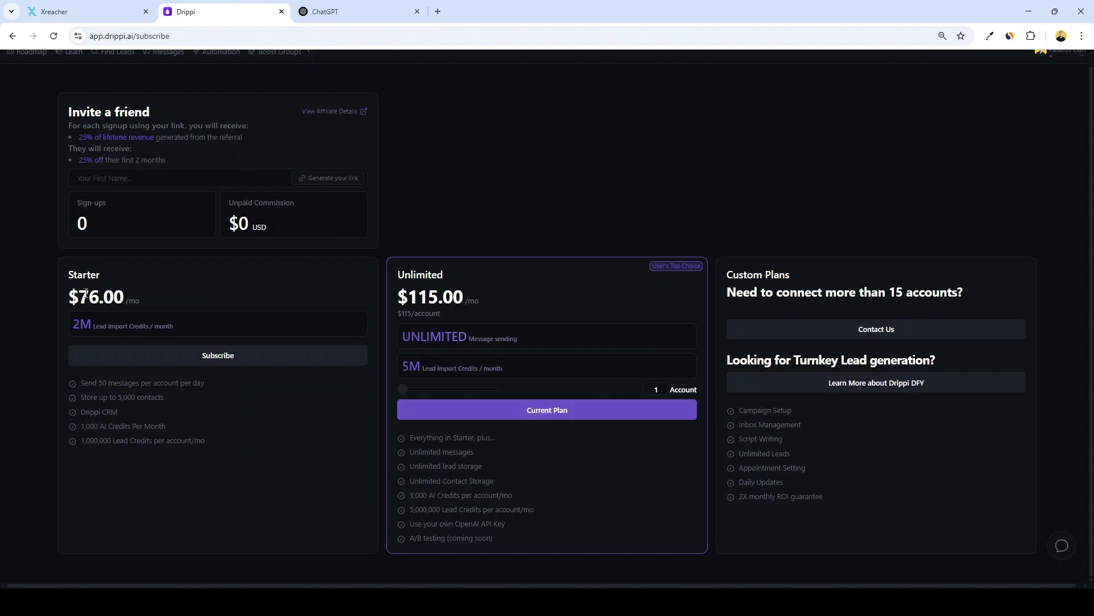
drag(98, 383, 204, 384)
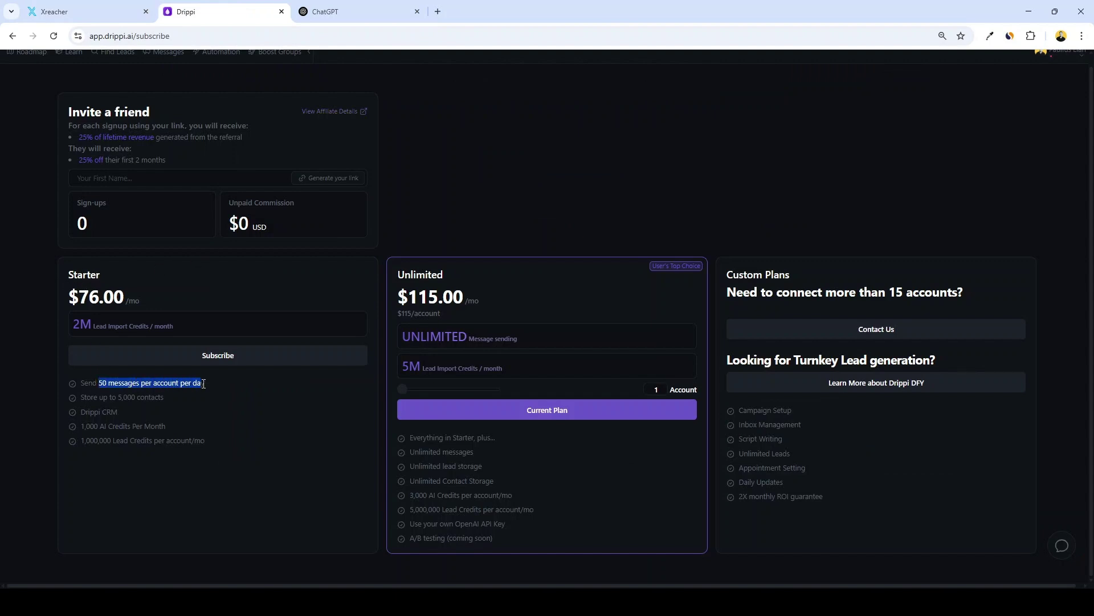
click(86, 8)
drag(293, 304, 324, 303)
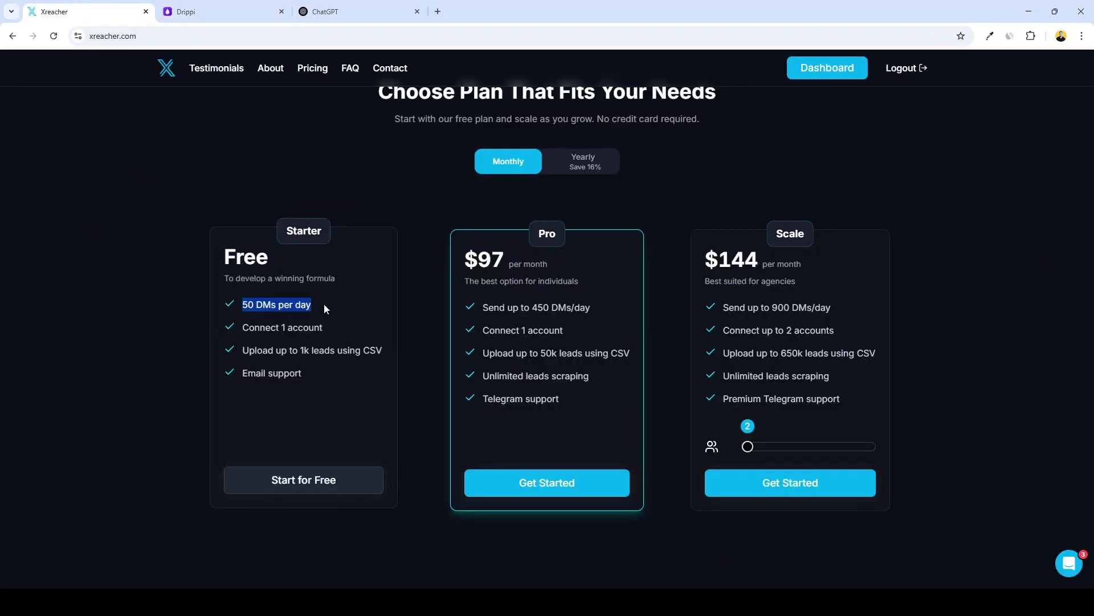
click(322, 306)
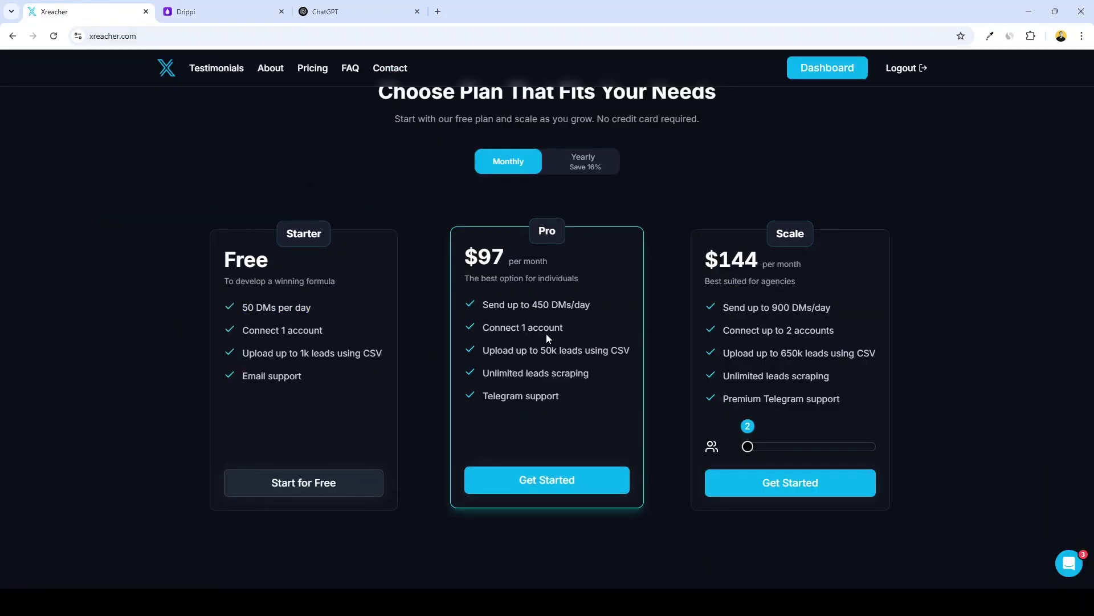
Switch to Drippi's subscription page and examine the Unlimited plan's monthly lead credits.
click(262, 10)
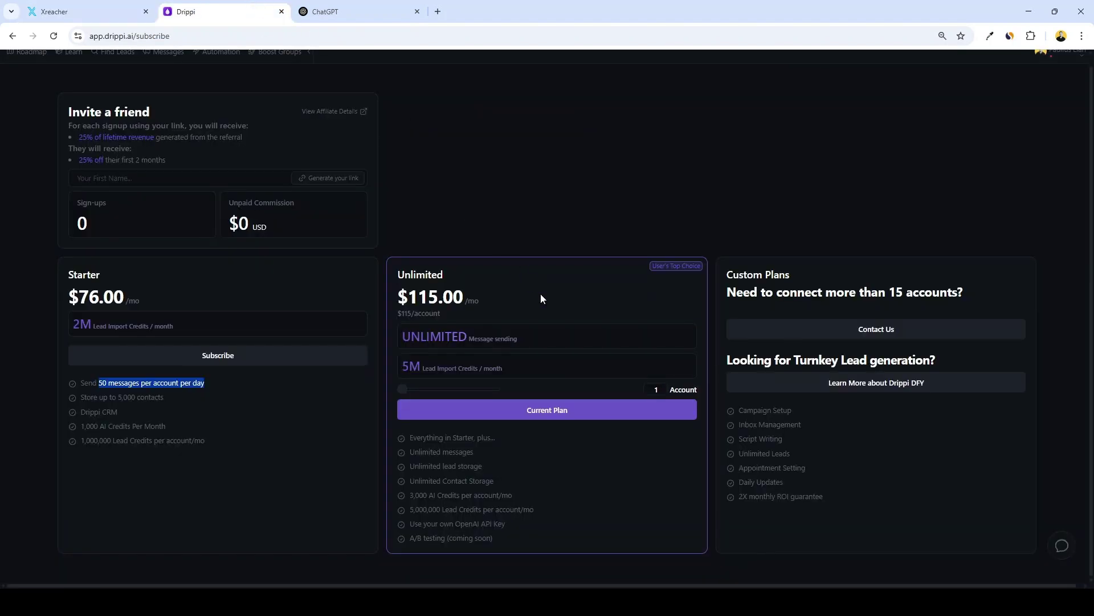
click(549, 277)
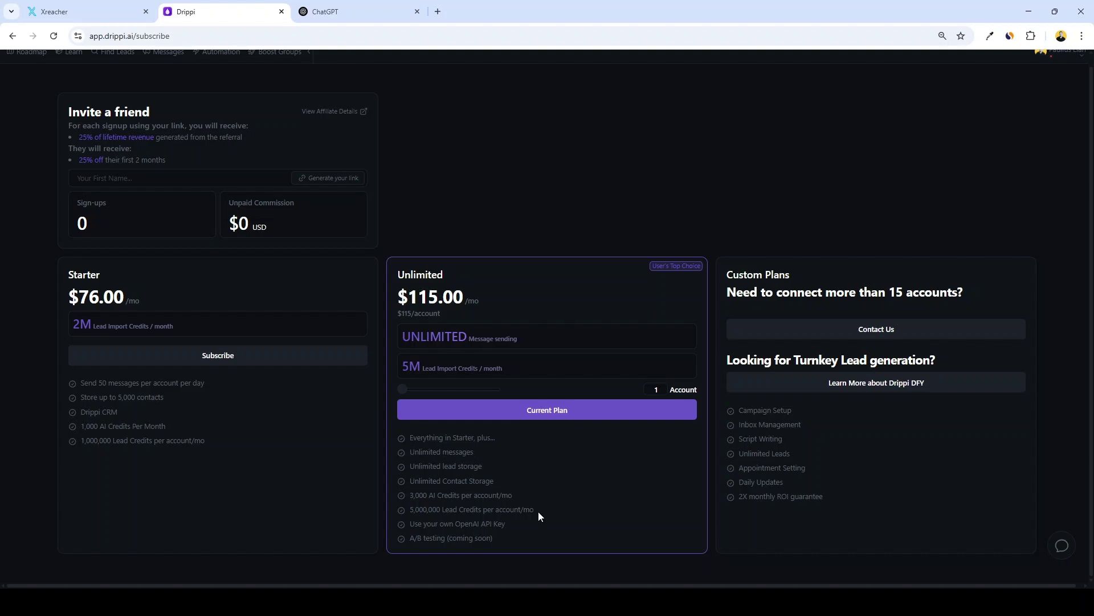
drag(538, 512, 407, 511)
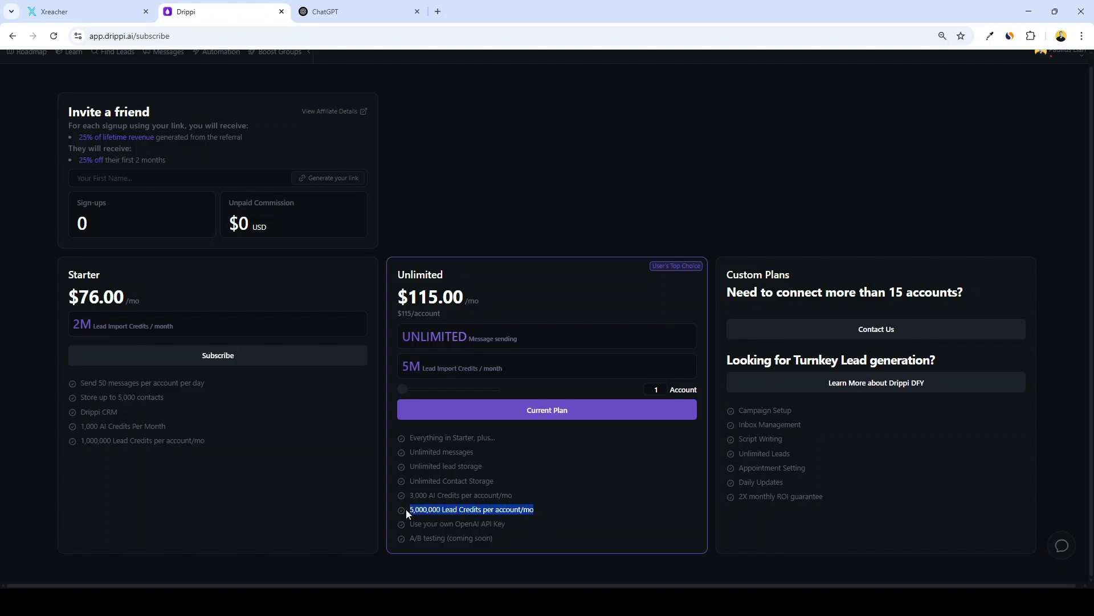
click(536, 511)
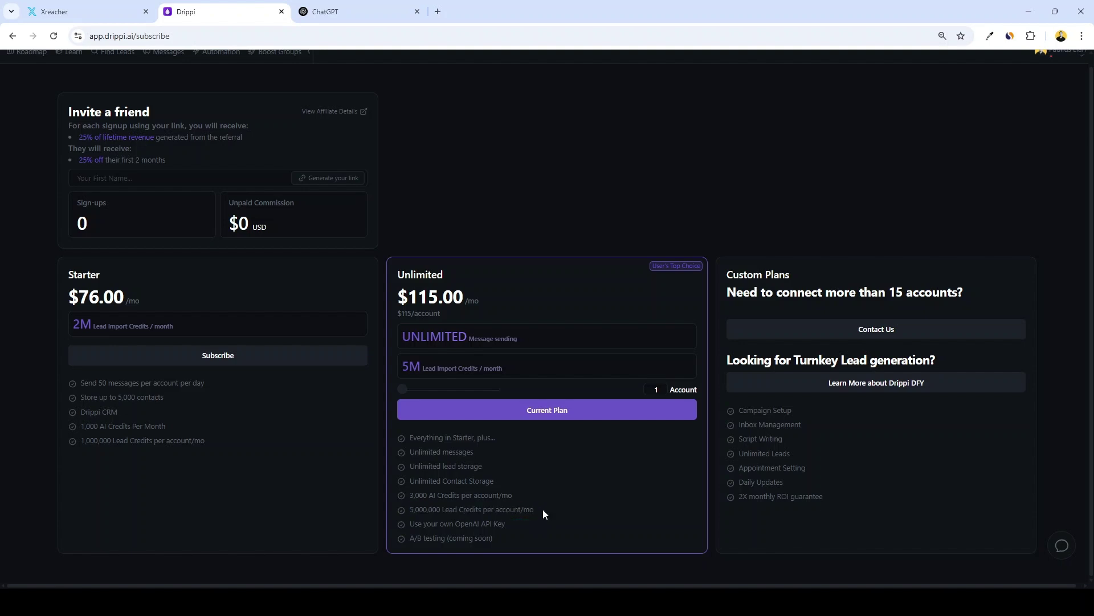
Check Xreacher's Pro plan again, then examine the AI credits in Drippi's Unlimited plan.
click(113, 5)
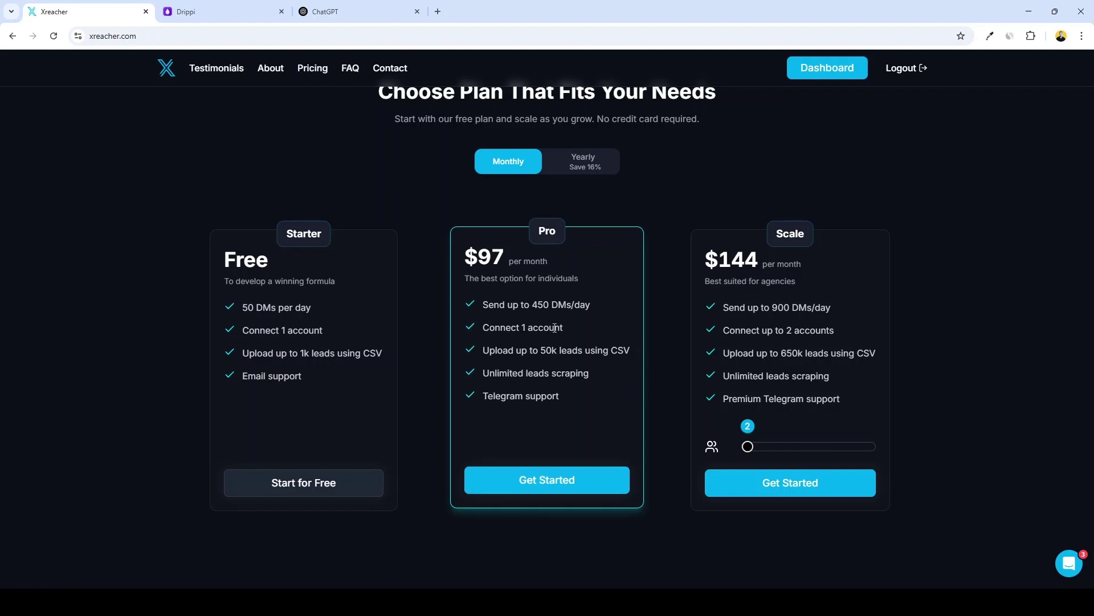
click(188, 11)
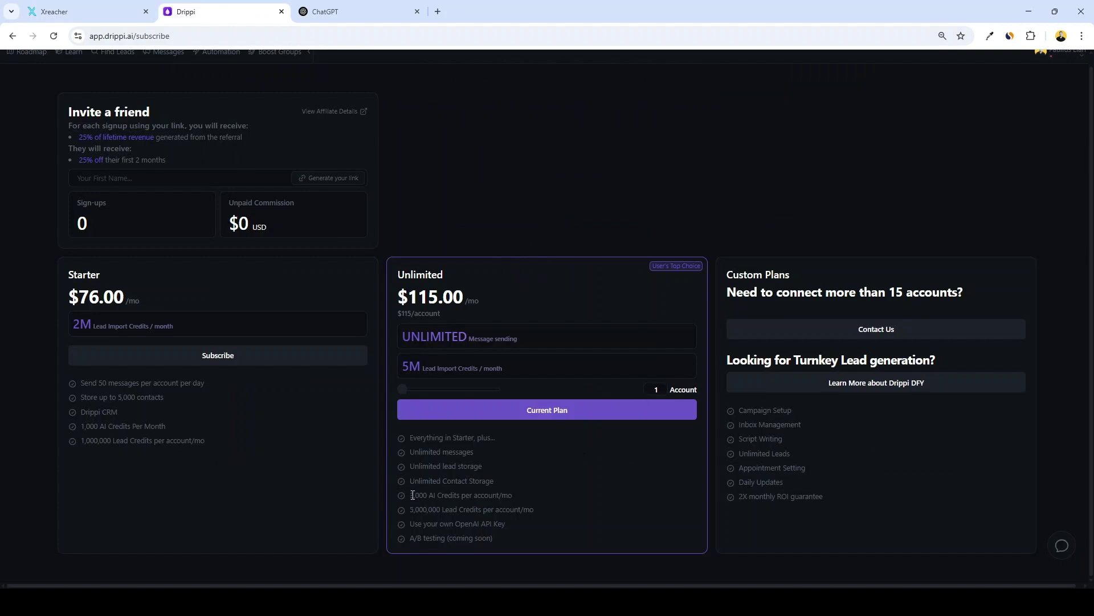
drag(412, 495, 511, 495)
click(524, 498)
Return to Xreacher and preview the Scale plan's price for 3 accounts, then set it back to 2 accounts.
click(77, 11)
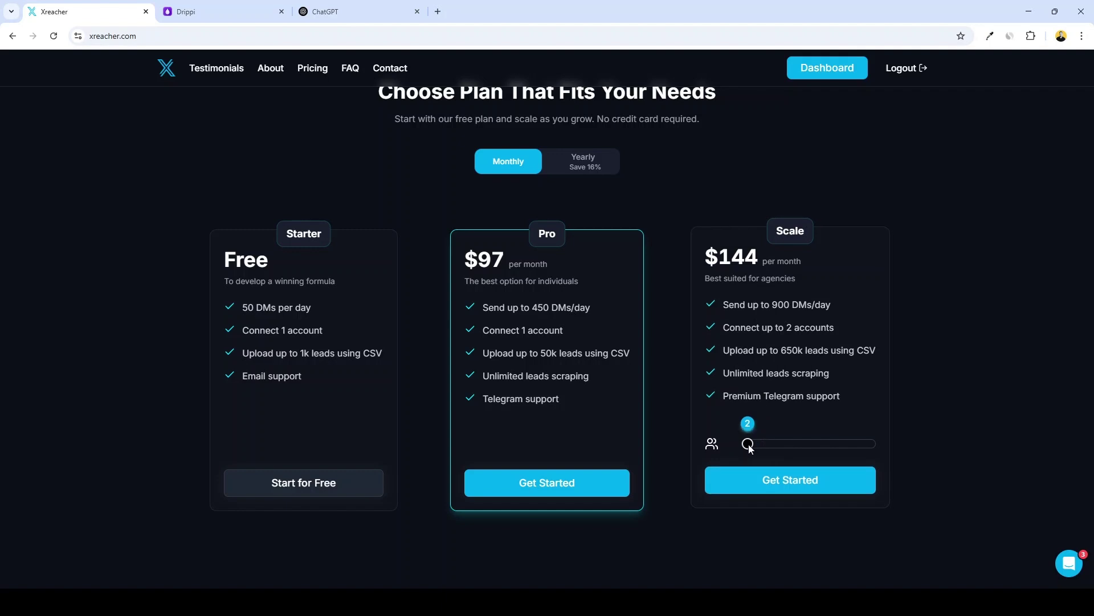
mouse_move(750, 448)
mouse_down()
mouse_move(780, 450)
mouse_move(748, 449)
mouse_up()
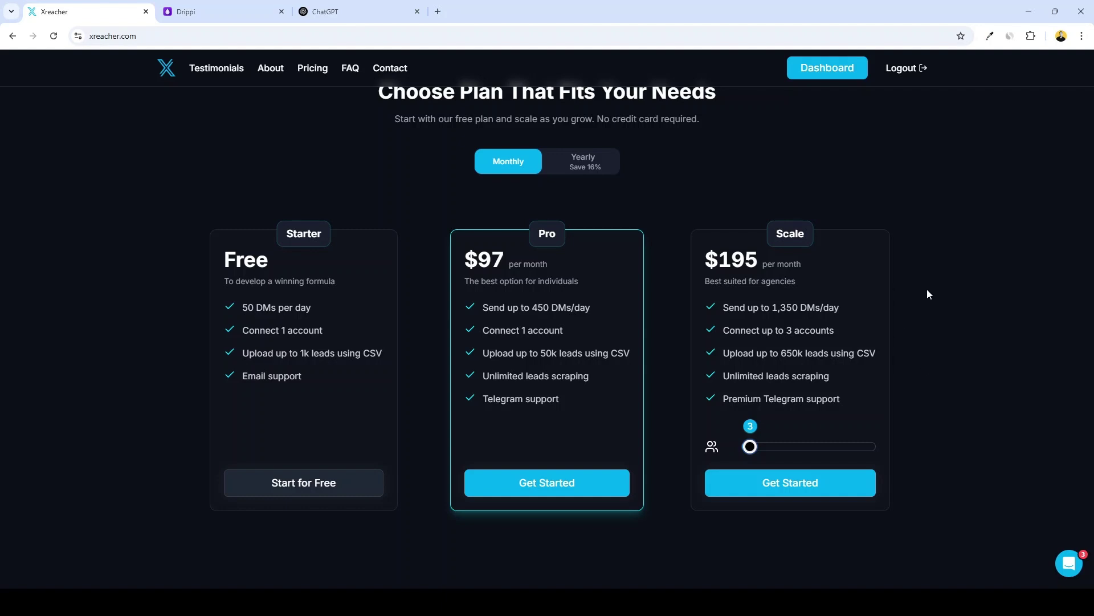
mouse_move(750, 446)
mouse_down()
mouse_move(848, 444)
mouse_move(745, 445)
mouse_up()
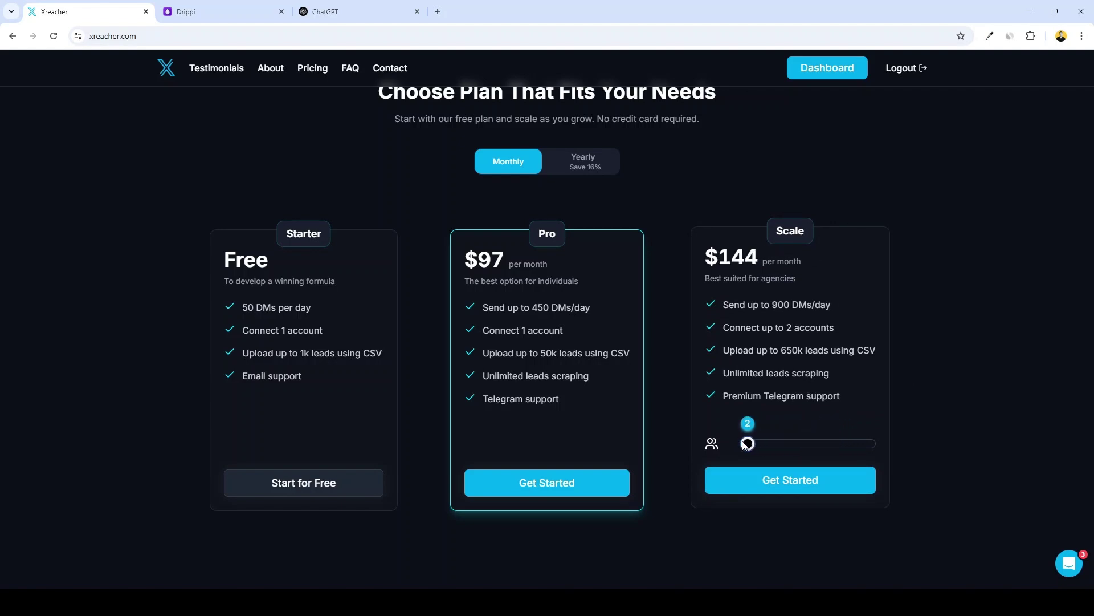
Compare multi-account pricing by setting Drippi's Unlimited plan to 5 accounts and raising the account count on Xreacher's Scale plan.
click(238, 8)
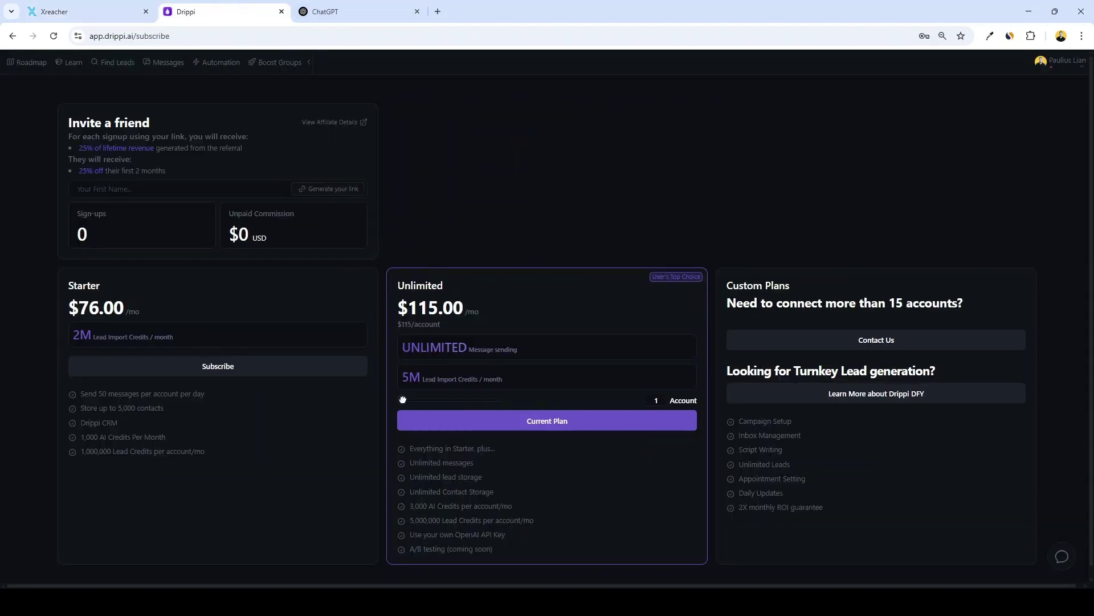
drag(403, 405, 409, 400)
click(79, 6)
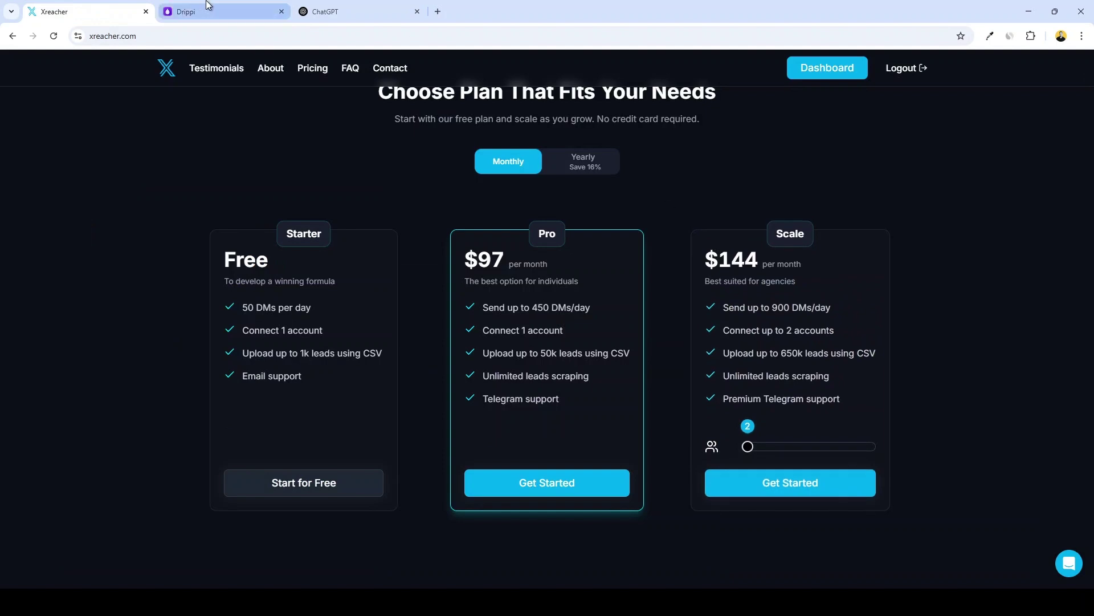
click(207, 7)
drag(415, 402, 428, 401)
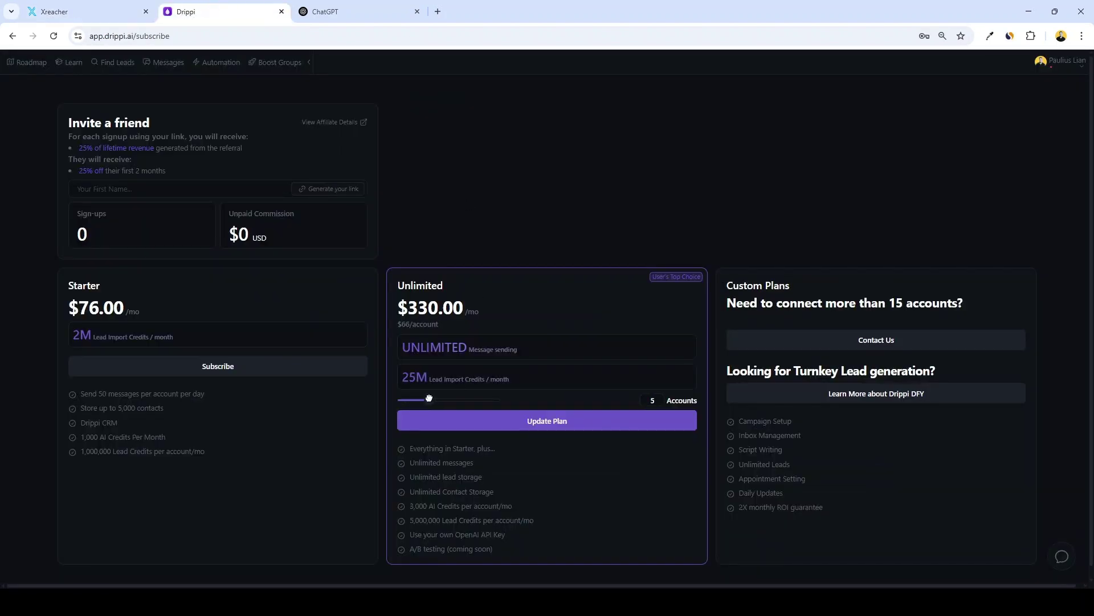
click(93, 9)
mouse_move(748, 446)
mouse_down()
mouse_move(772, 445)
mouse_move(755, 447)
mouse_up()
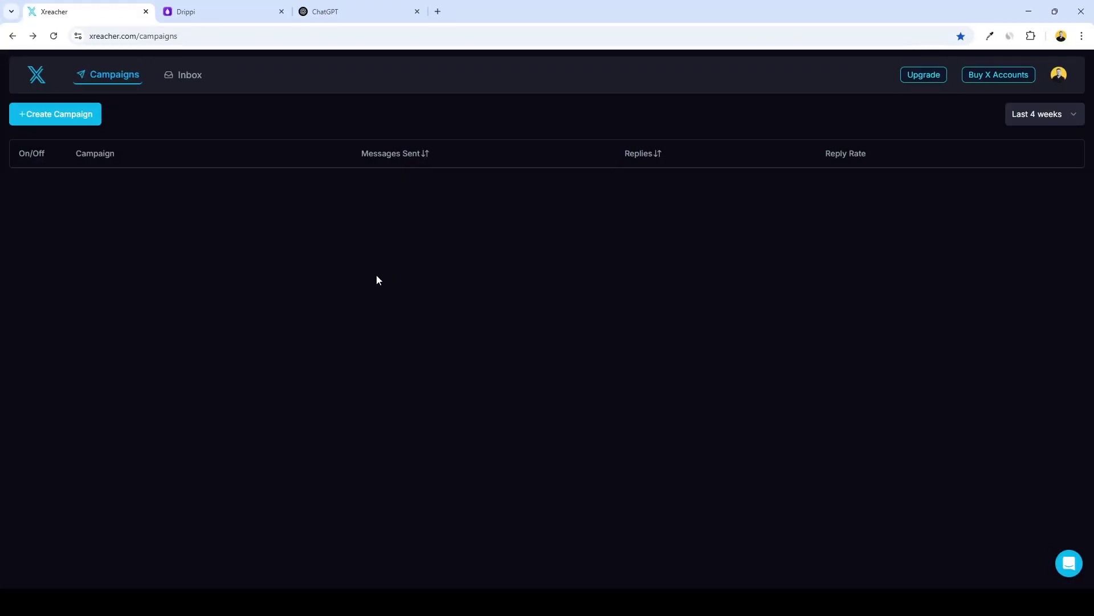
Create a new Xreacher campaign and name it Test Campaign.
click(67, 117)
drag(231, 118, 0, 114)
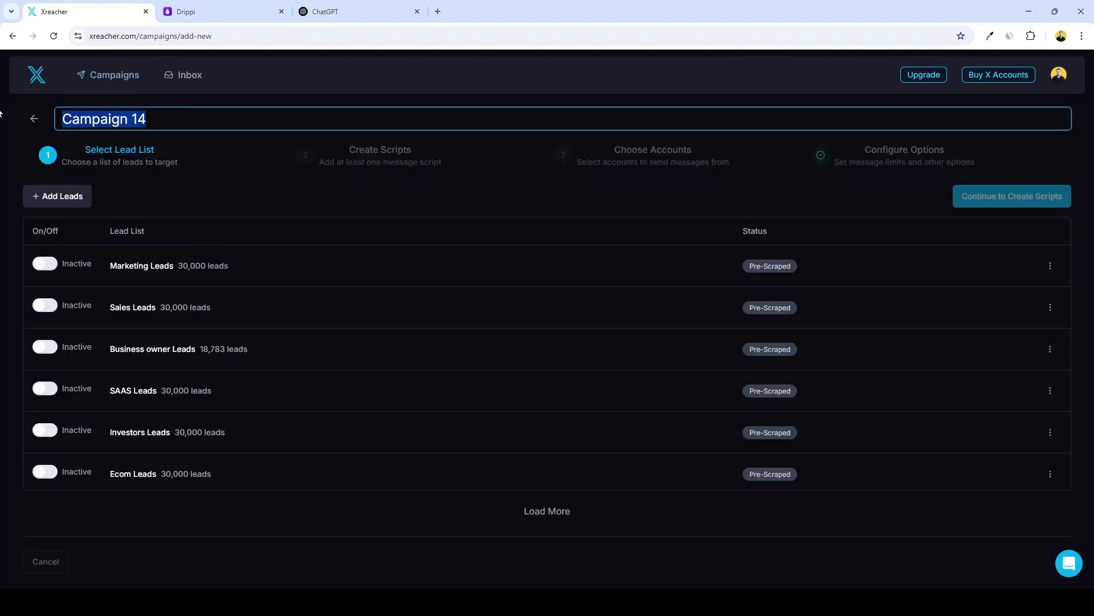
text(Test Campa)
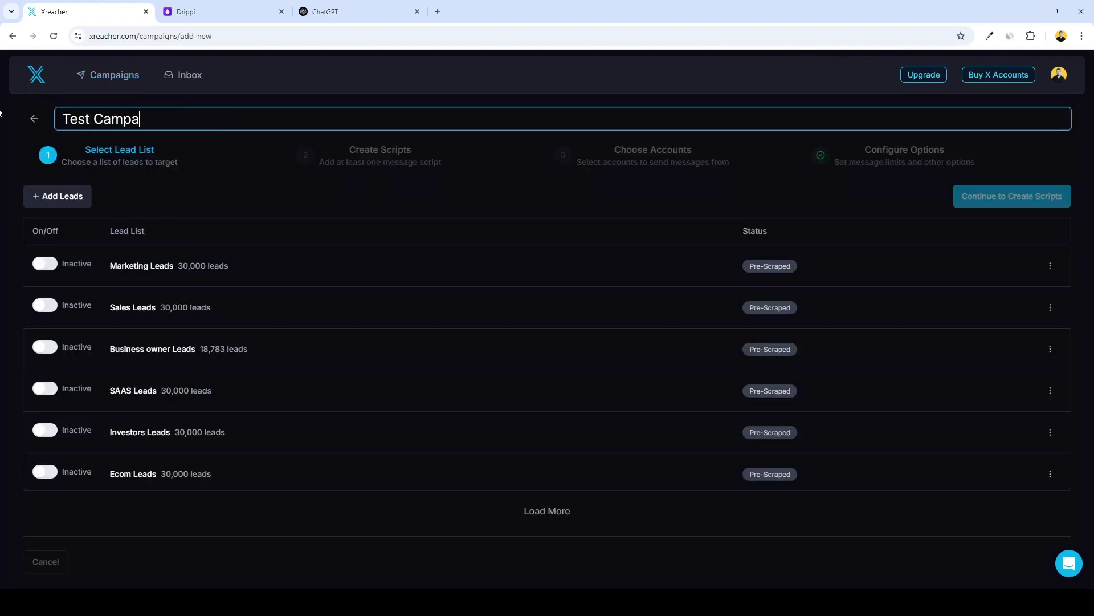
text(ign)
click(303, 196)
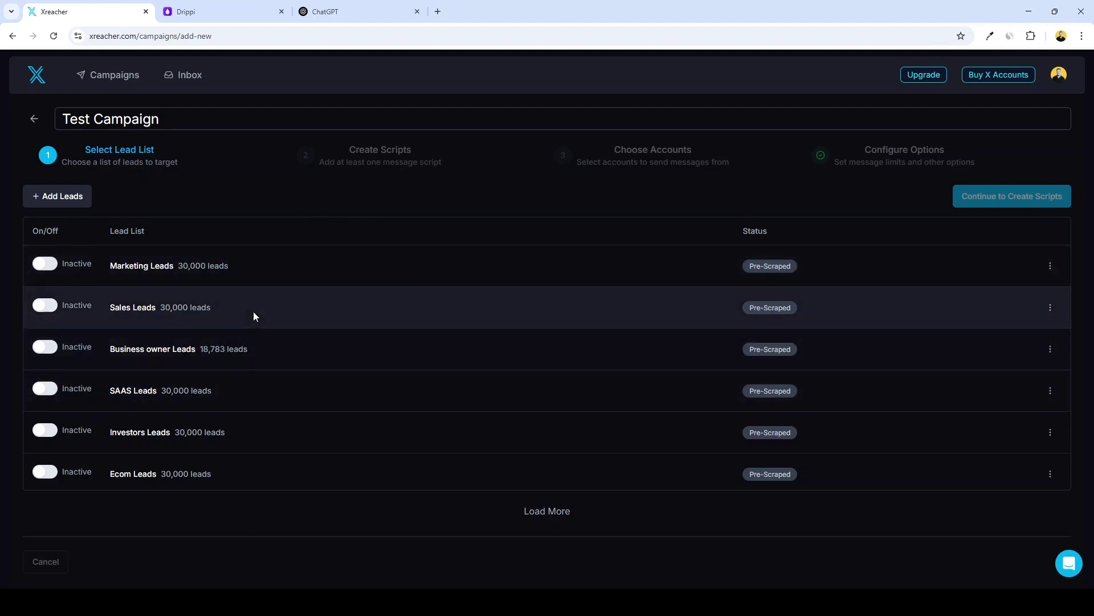
Look through the available lead lists in the campaign's lead selection, from Marketing Leads to Agency Leads.
scroll(327, 335, down, 5)
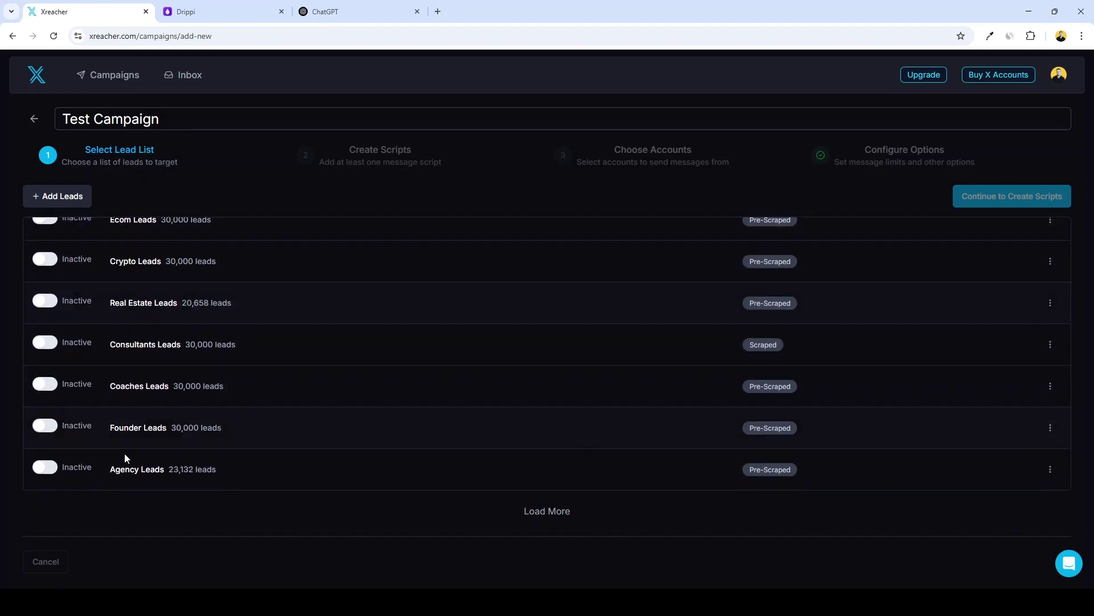
scroll(155, 442, up, 5)
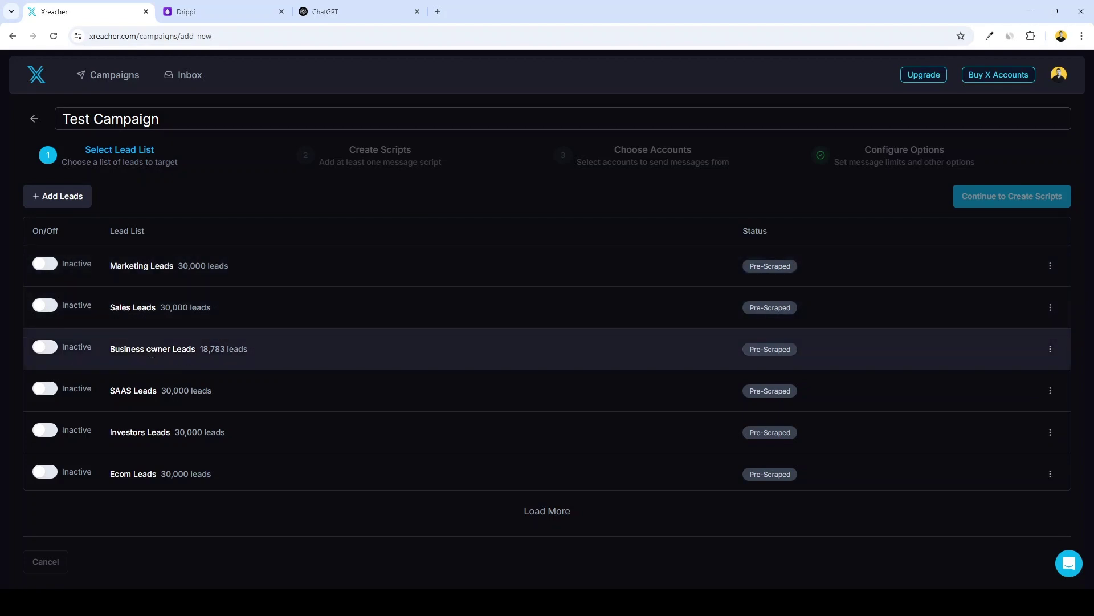
scroll(327, 353, down, 2)
scroll(343, 350, up, 2)
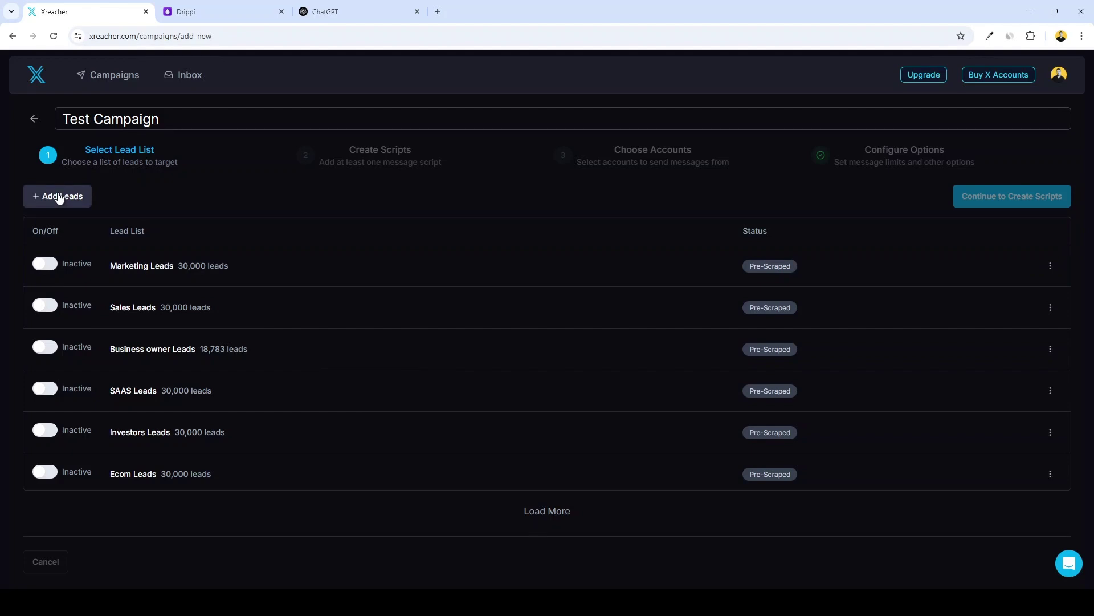
scroll(215, 377, down, 3)
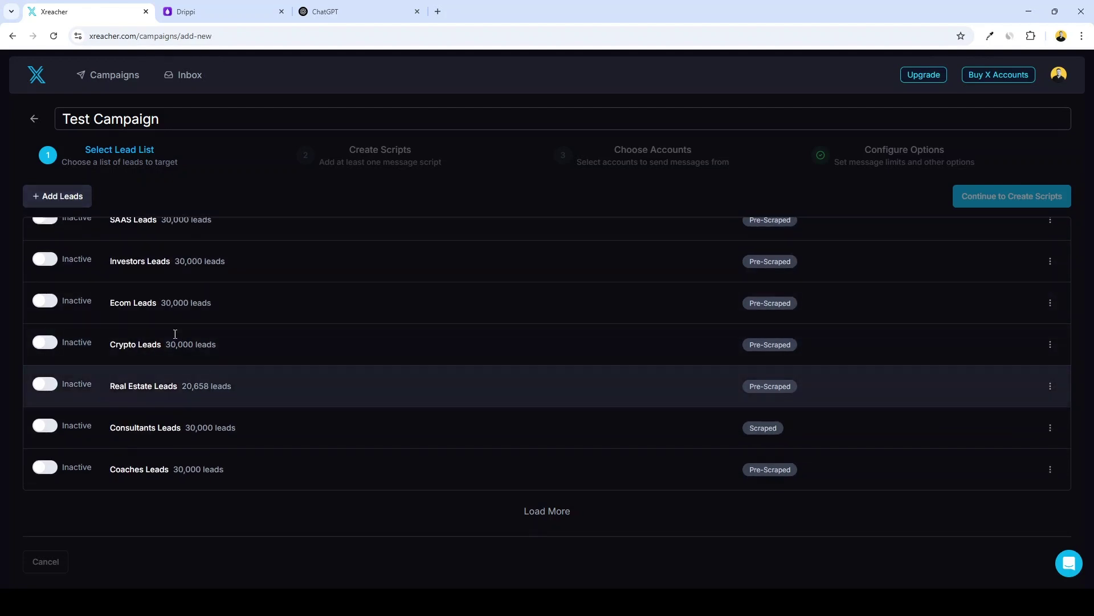
scroll(188, 320, up, 3)
scroll(214, 393, down, 4)
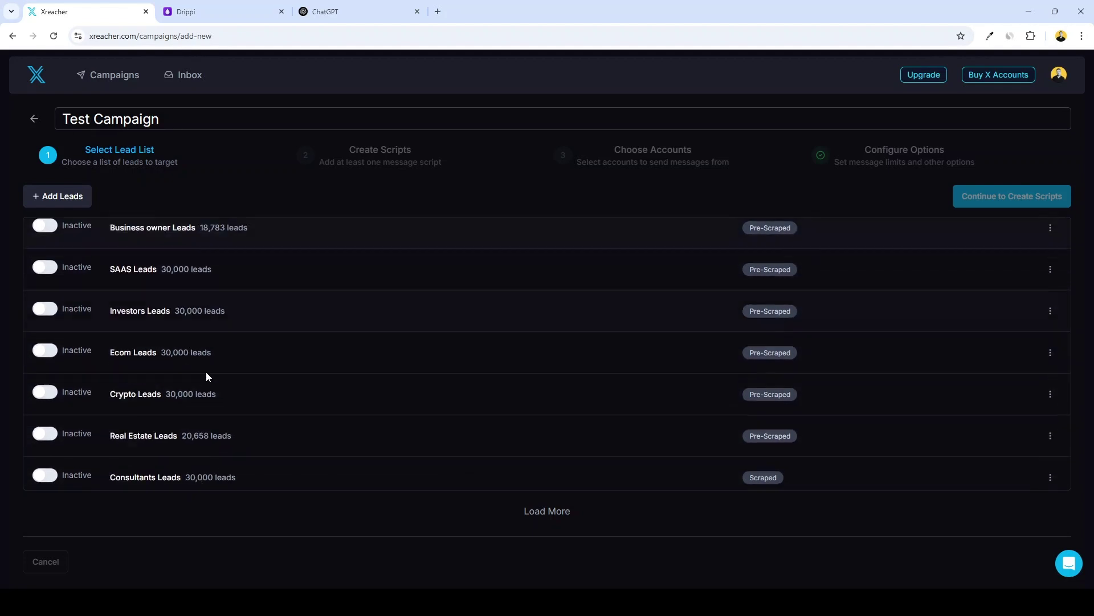
scroll(239, 376, up, 4)
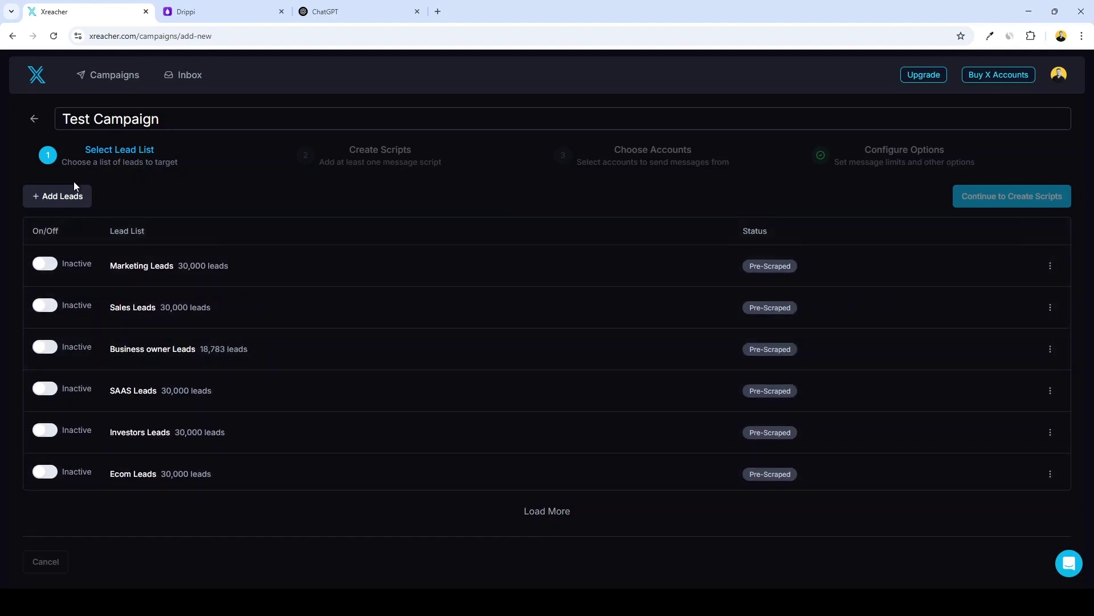
Start adding leads with the Scrape new leads method and view the filters of the scraping form.
click(50, 199)
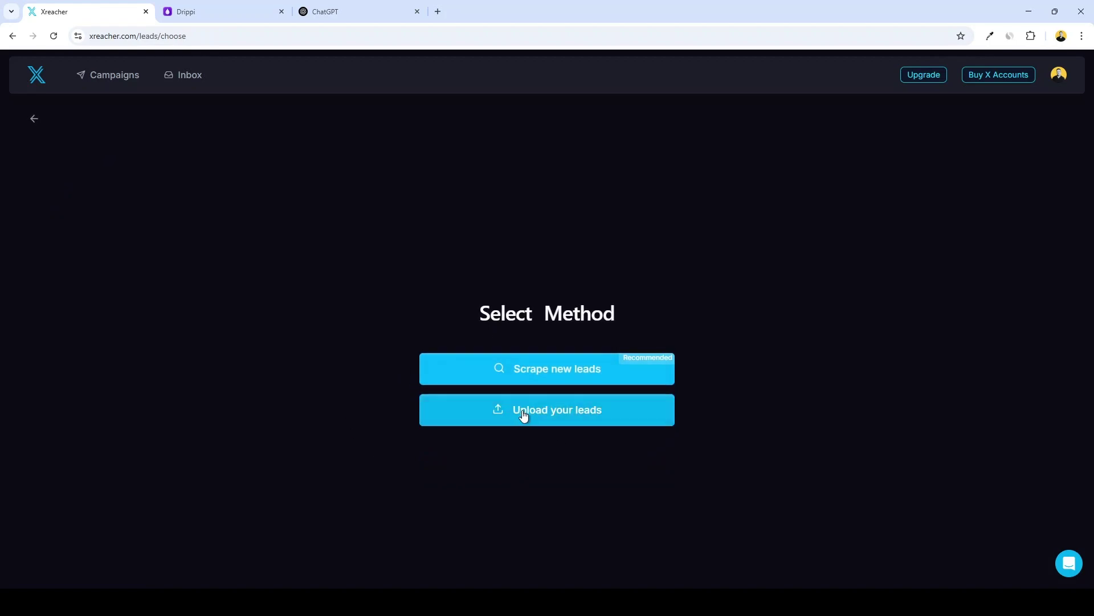
click(537, 370)
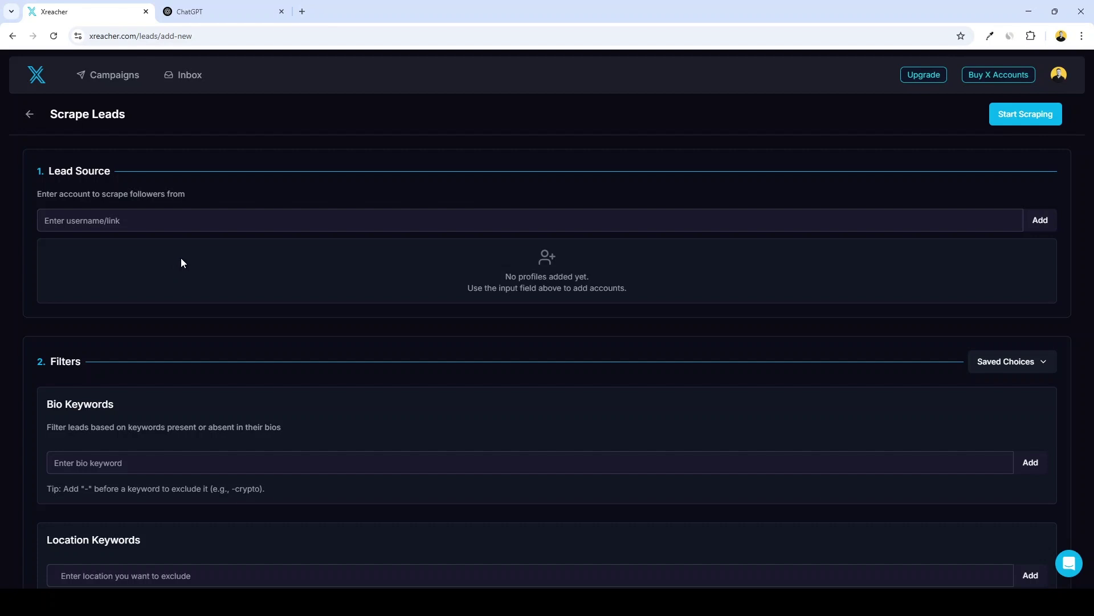
scroll(220, 261, down, 4)
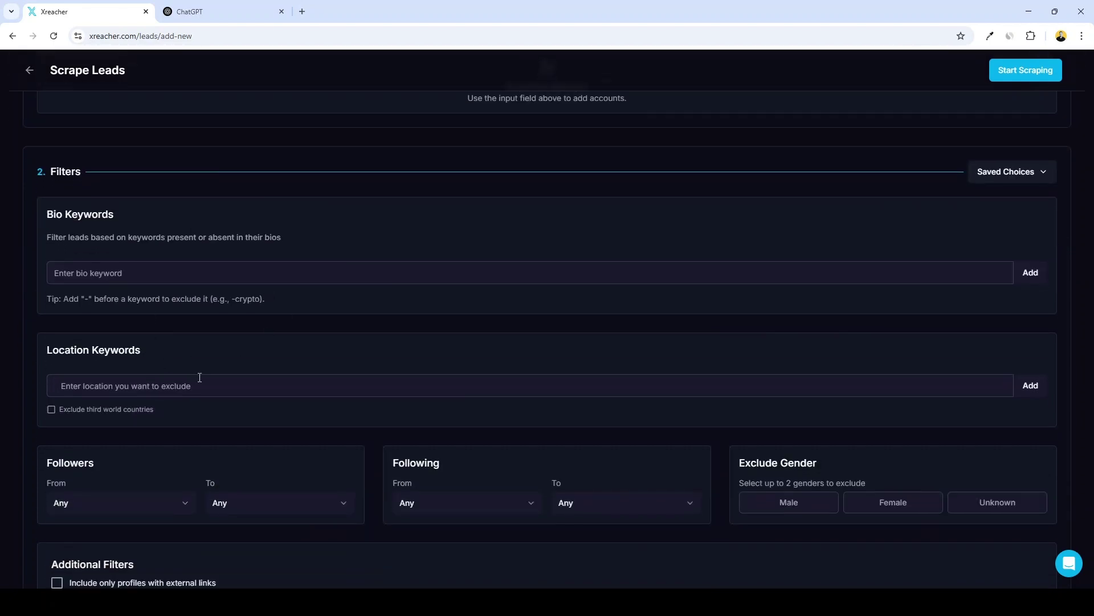
Switch to ChatGPT and ask for prominent marketing figures with large Twitter followings to use as a lead source for scraping followers.
scroll(223, 313, up, 5)
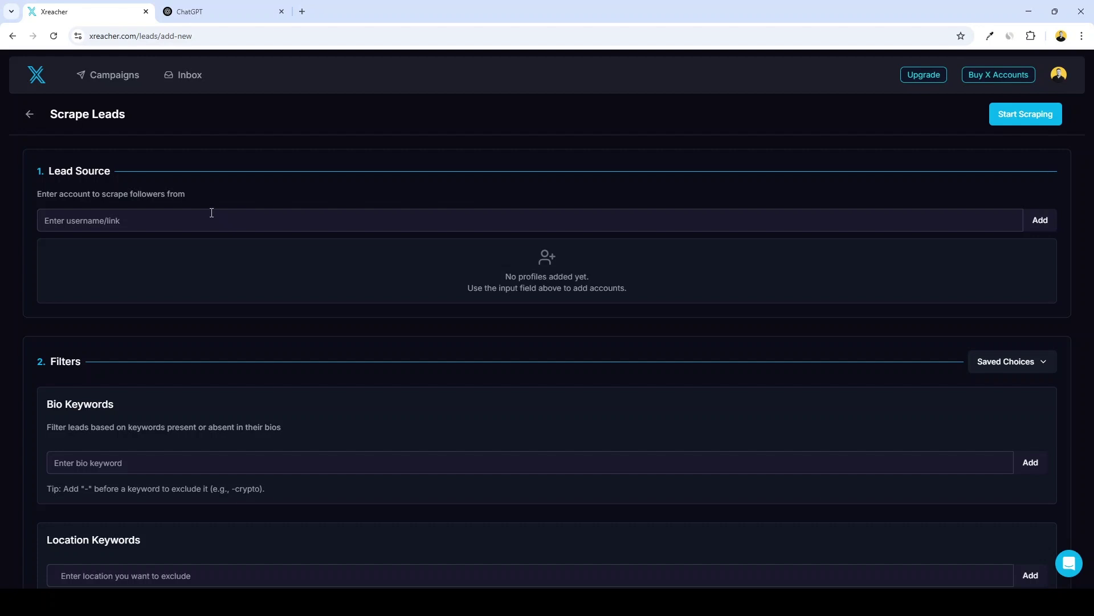
click(201, 12)
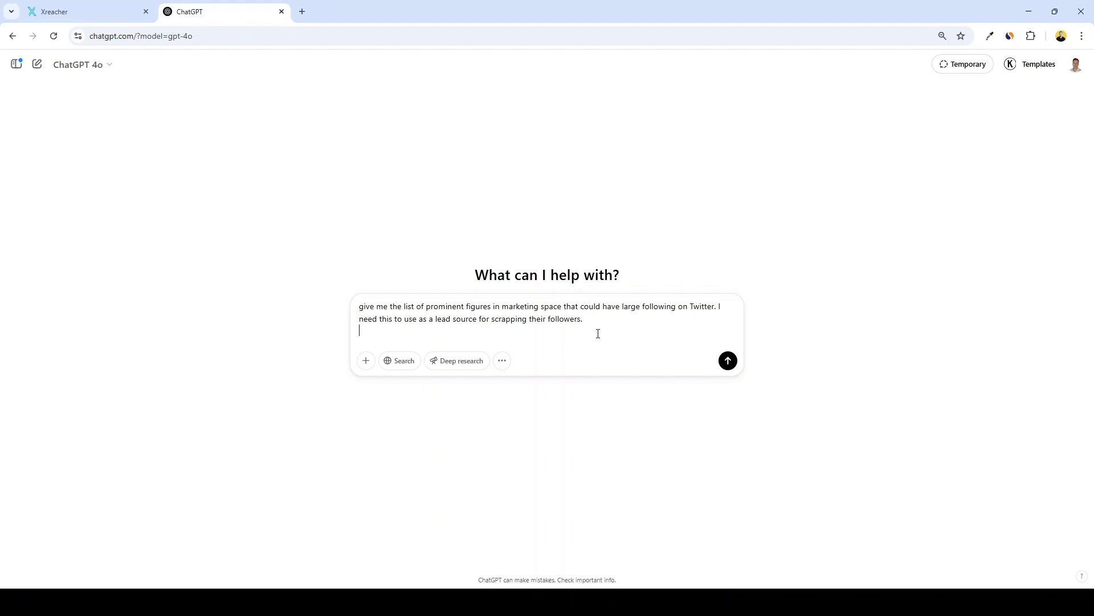
key(Return)
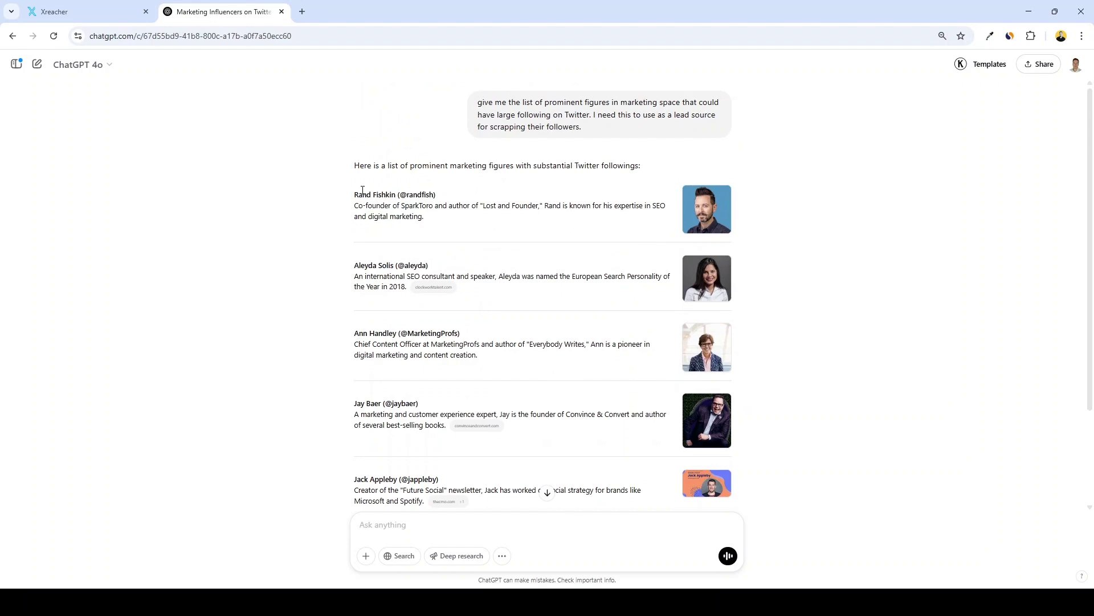
drag(398, 194, 435, 196)
key(ctrl+c)
click(91, 11)
click(626, 220)
key(ctrl+v)
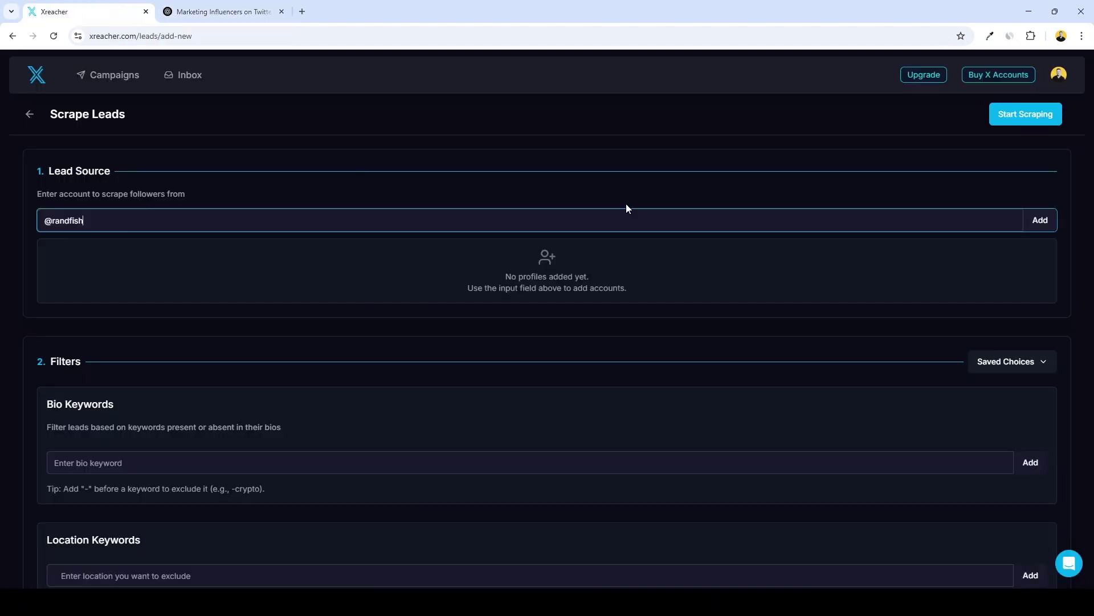
click(1040, 222)
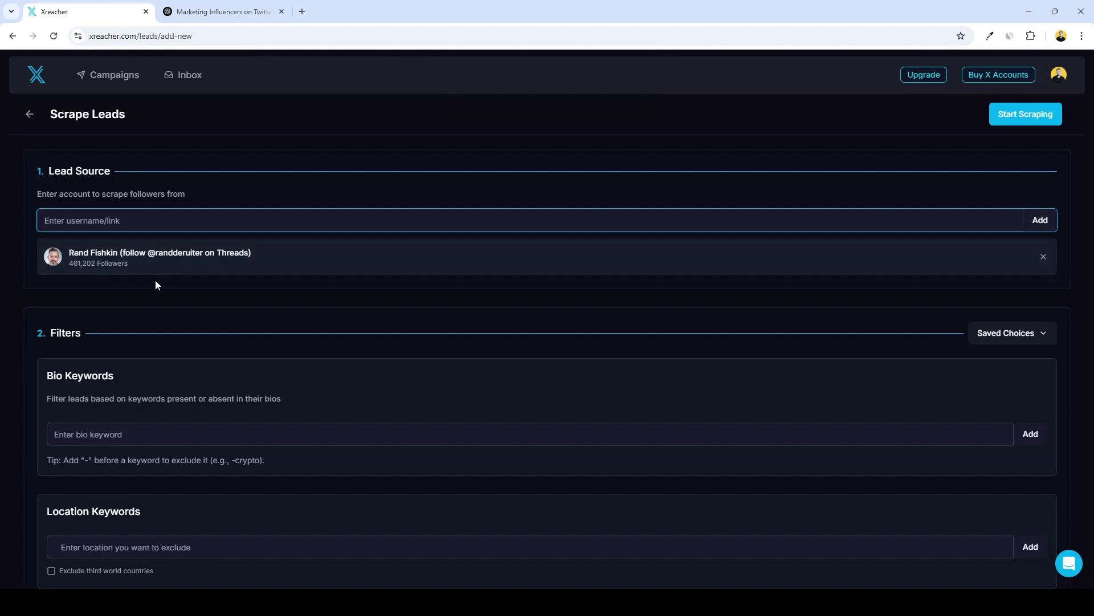
Add agency and coach as bio keywords that leads' profiles should contain.
scroll(225, 288, down, 1)
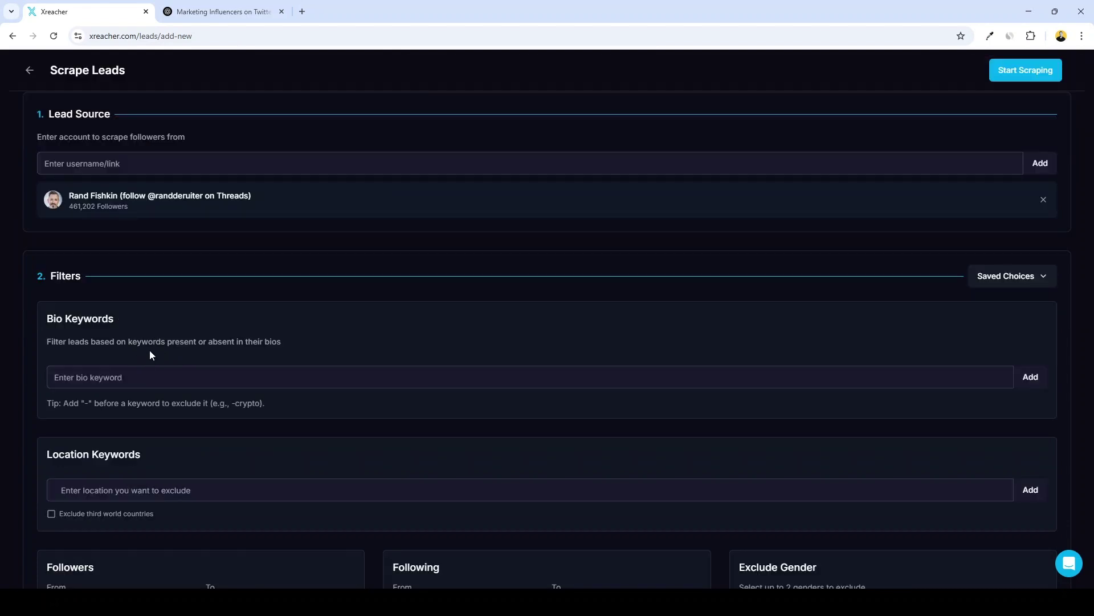
click(120, 368)
text(agency)
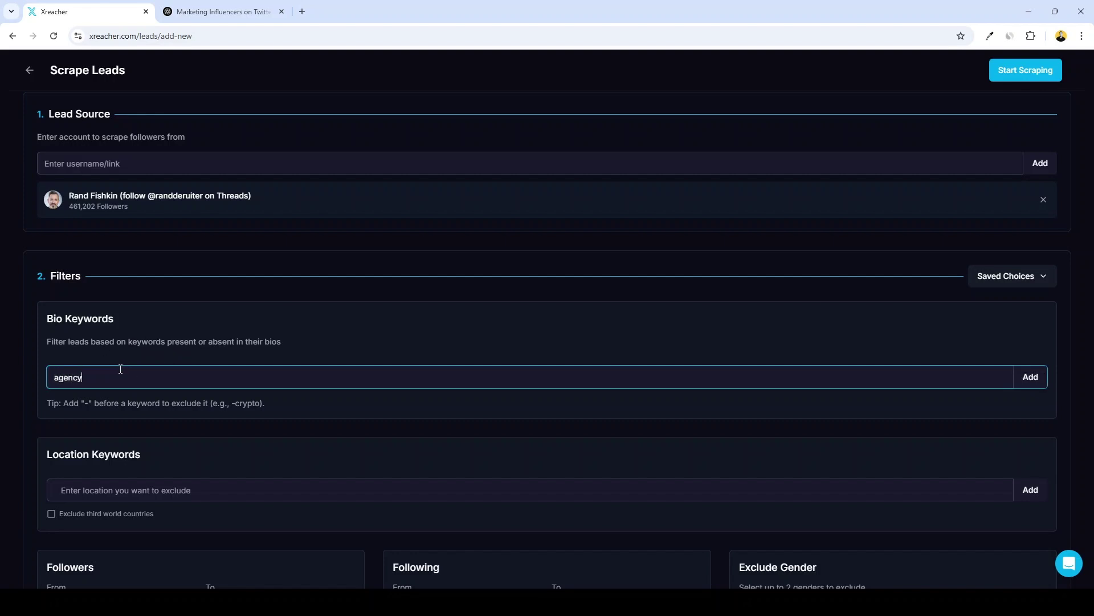
key(Return)
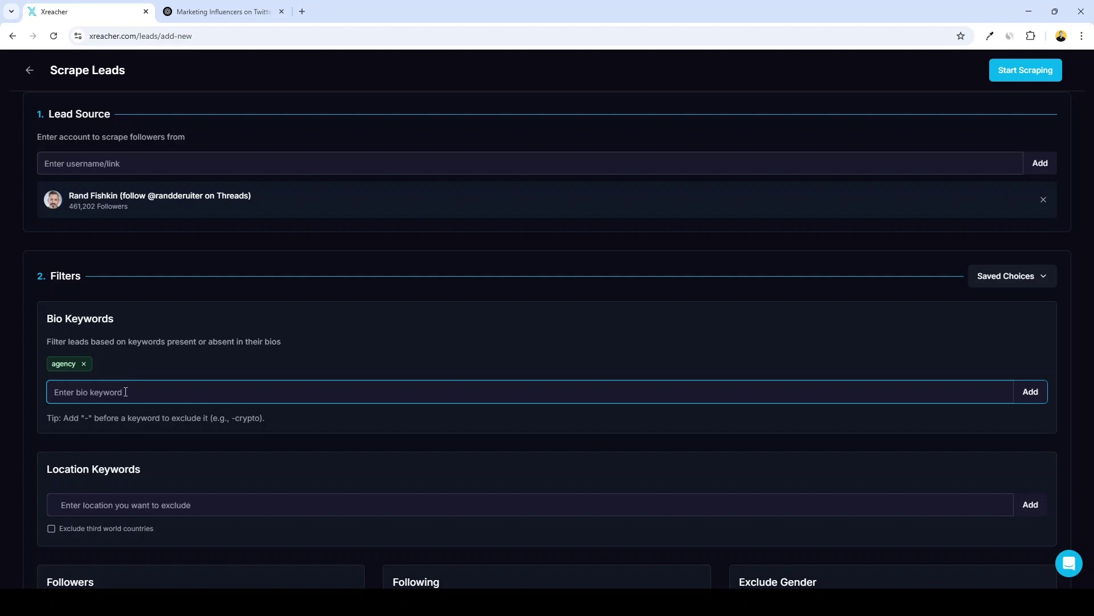
text(coach)
key(Return)
Exclude leads whose bios contain crypto or onlyfans by adding both as negative bio keywords.
text(-c)
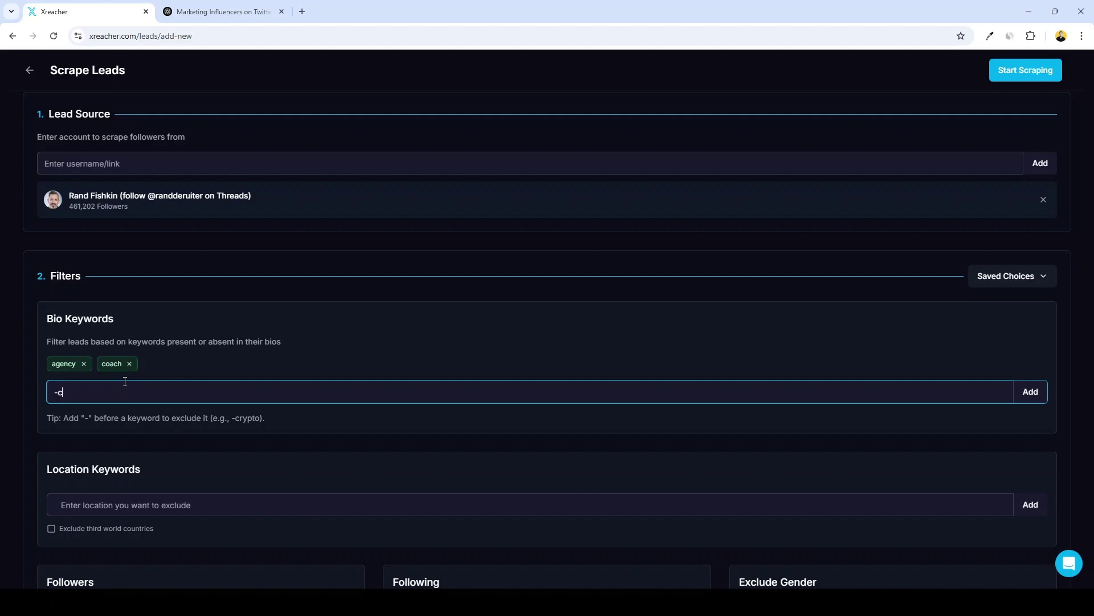
text(rypto)
key(Return)
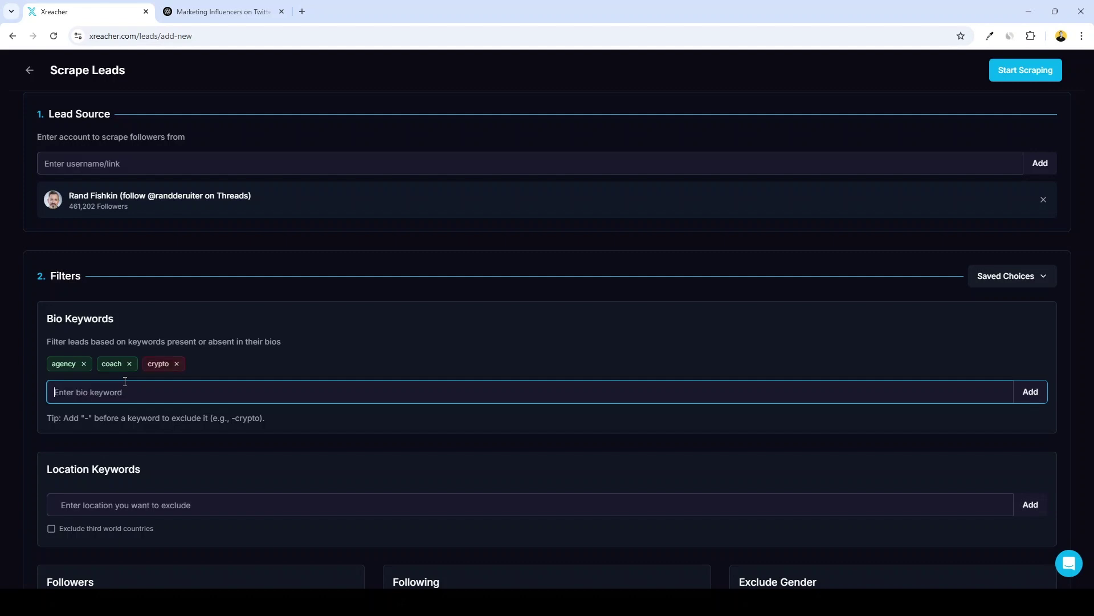
text(-onlyfans)
key(Return)
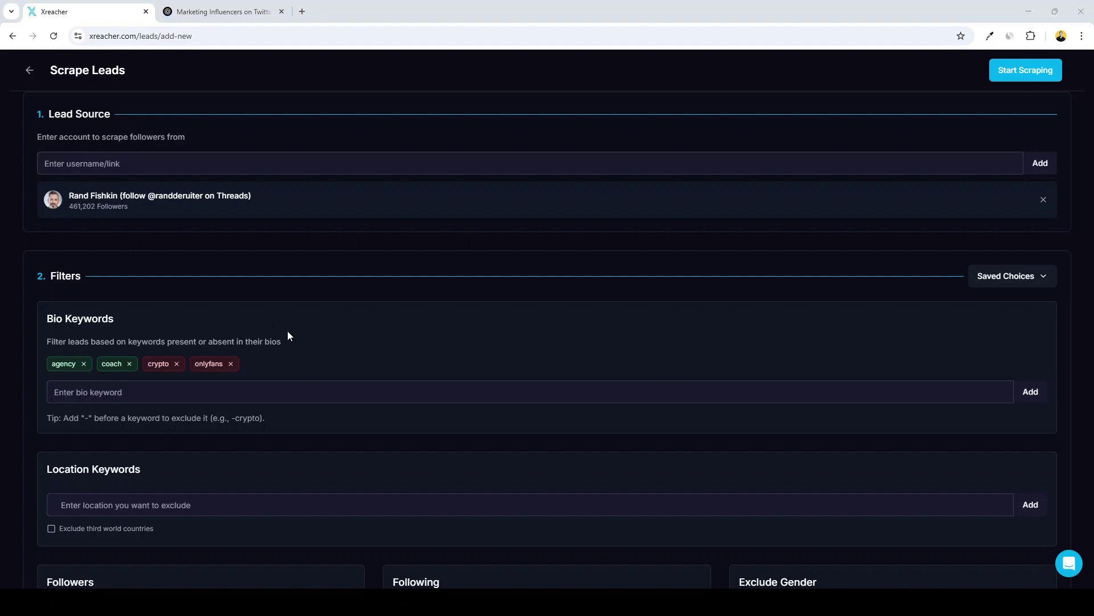
Clear the existing bio keywords and add marketing and agency as separate keywords instead.
click(232, 364)
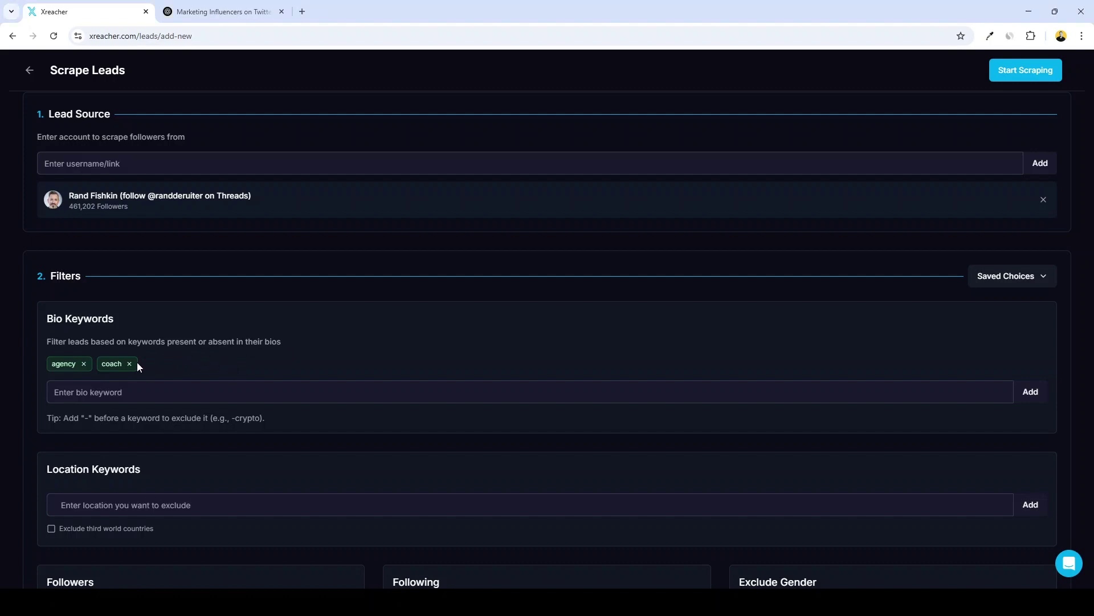
click(84, 365)
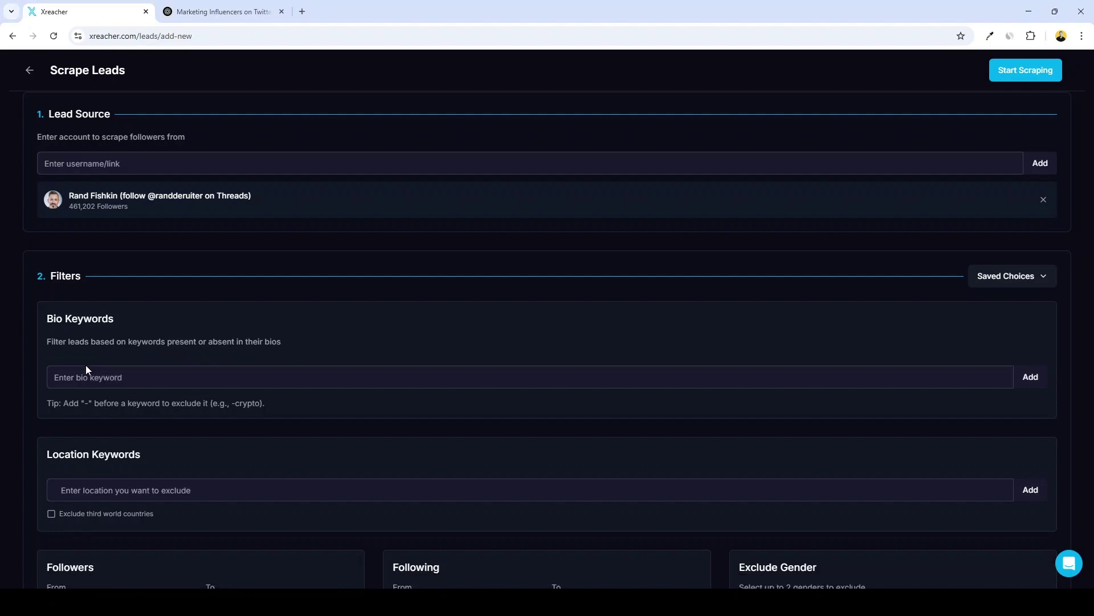
click(137, 378)
text(marketing)
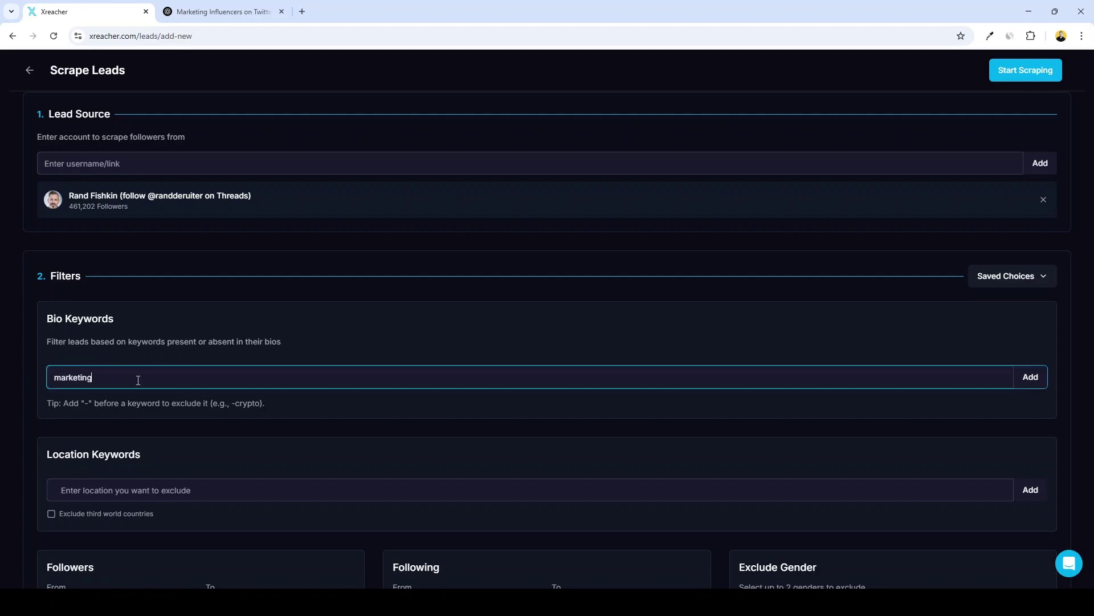
key(Return)
text(agency)
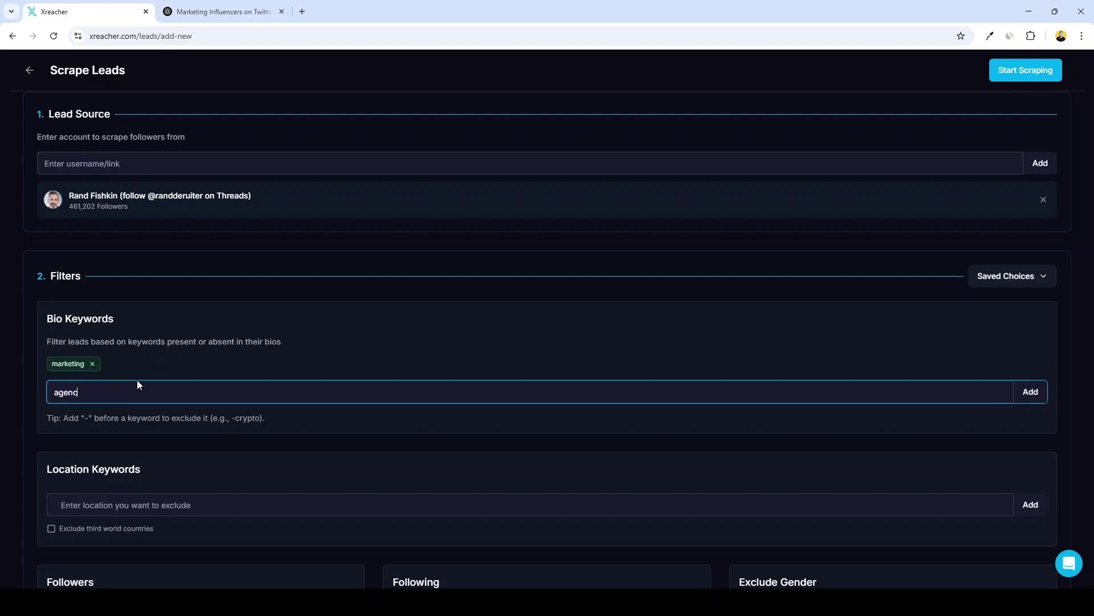
key(Return)
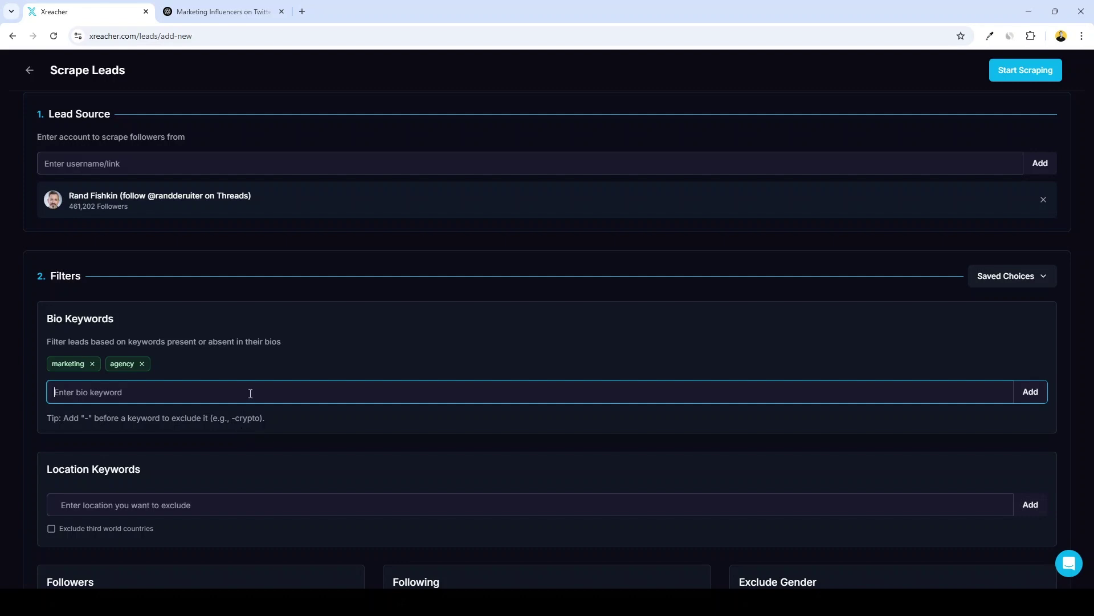
Try marketing agency as a combined bio keyword, and remove both it and the marketing keyword.
text(marketing agency)
key(Return)
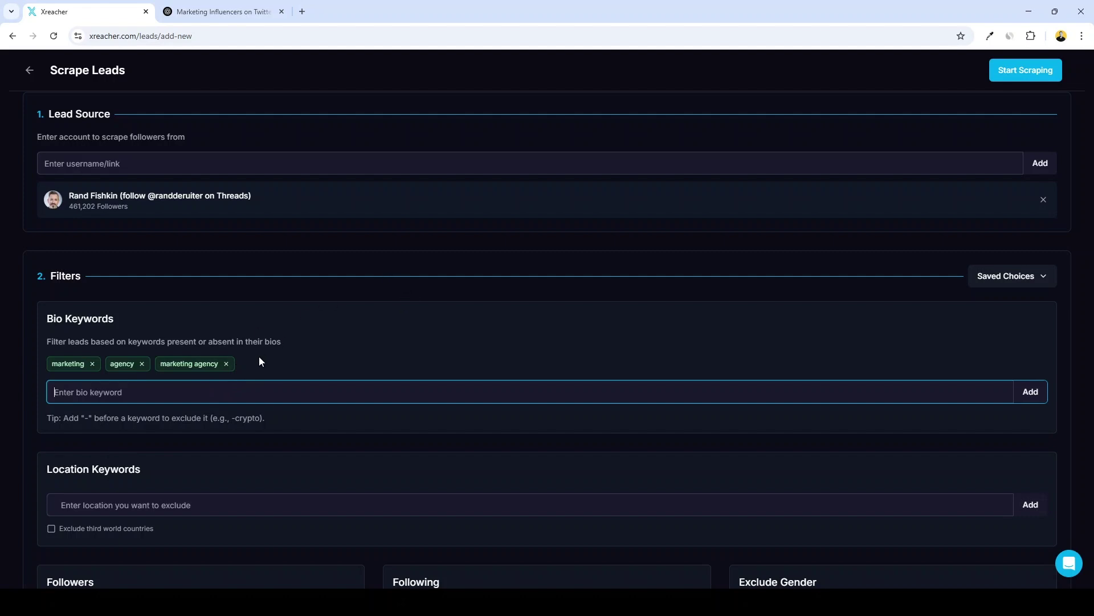
click(227, 365)
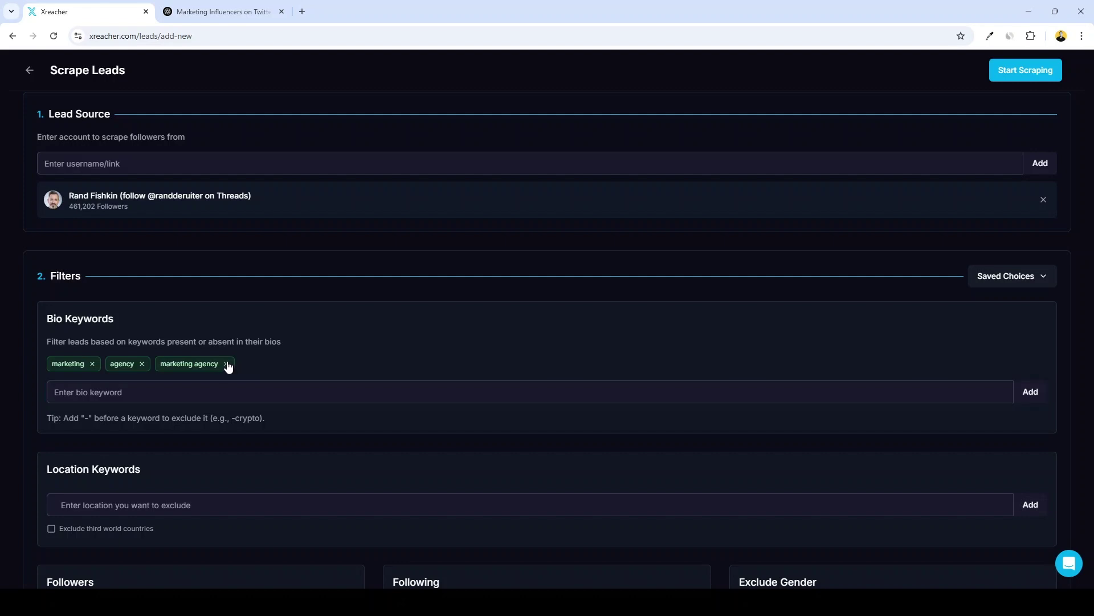
click(93, 364)
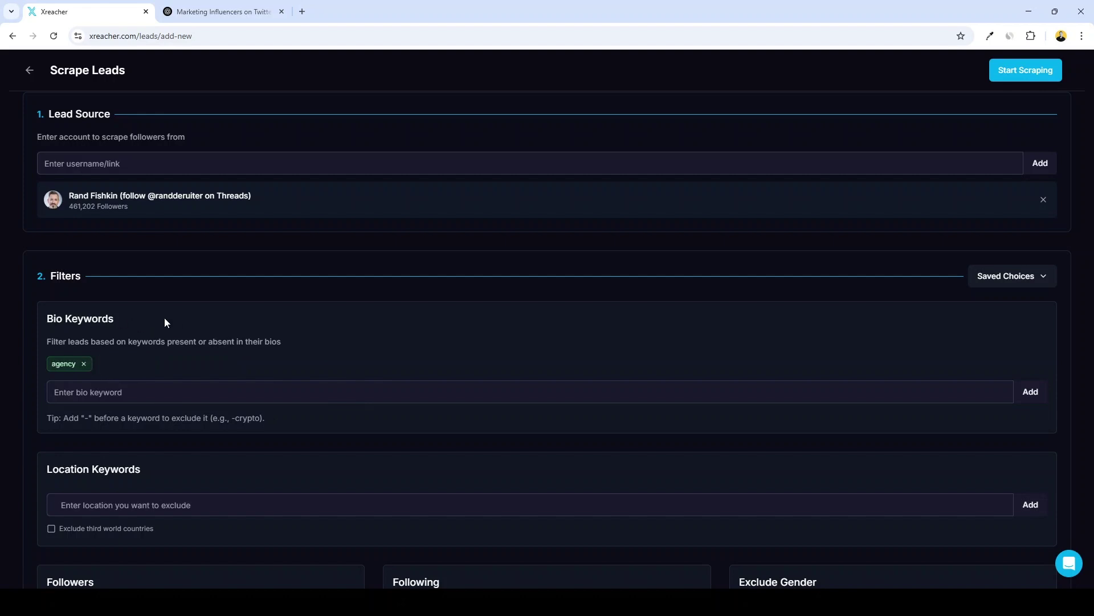
Exclude third world countries from the lead locations and set the minimum follower count to 1,000.
scroll(168, 317, down, 2)
scroll(218, 344, down, 1)
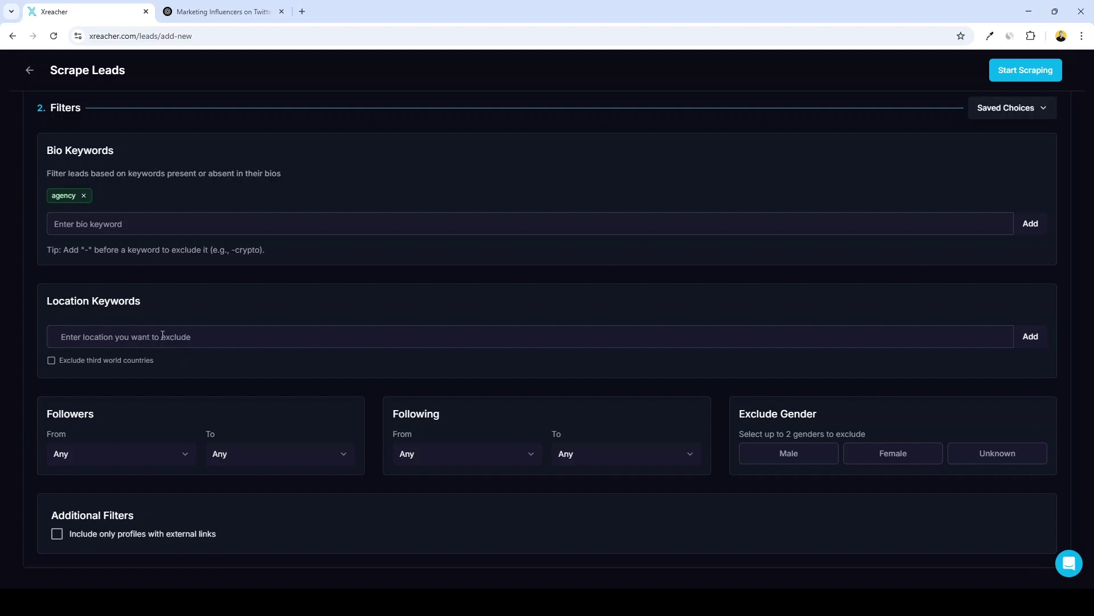
click(71, 364)
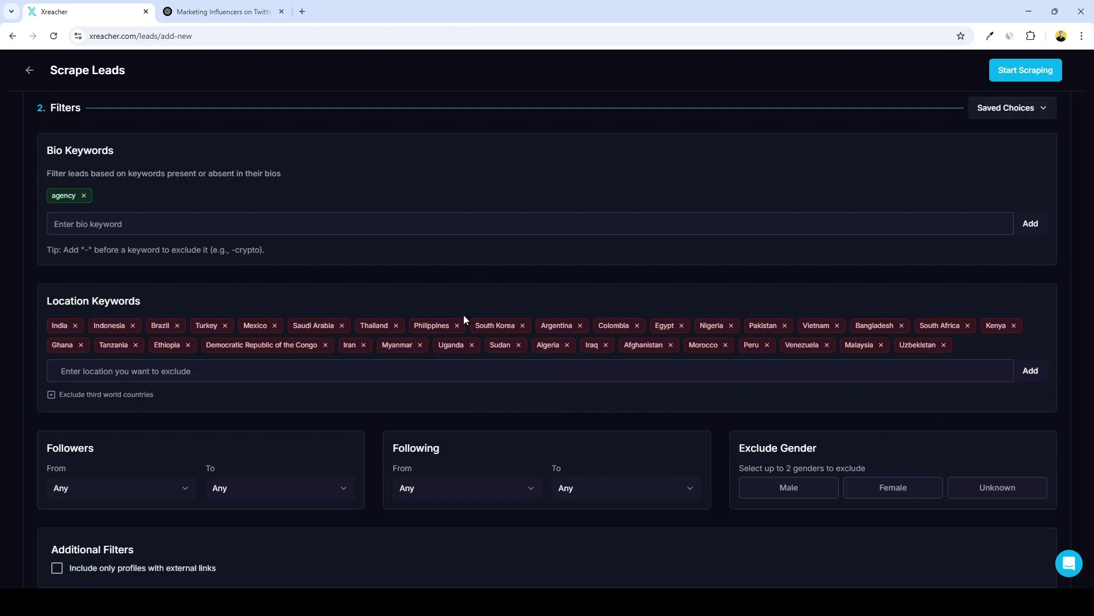
scroll(464, 316, down, 1)
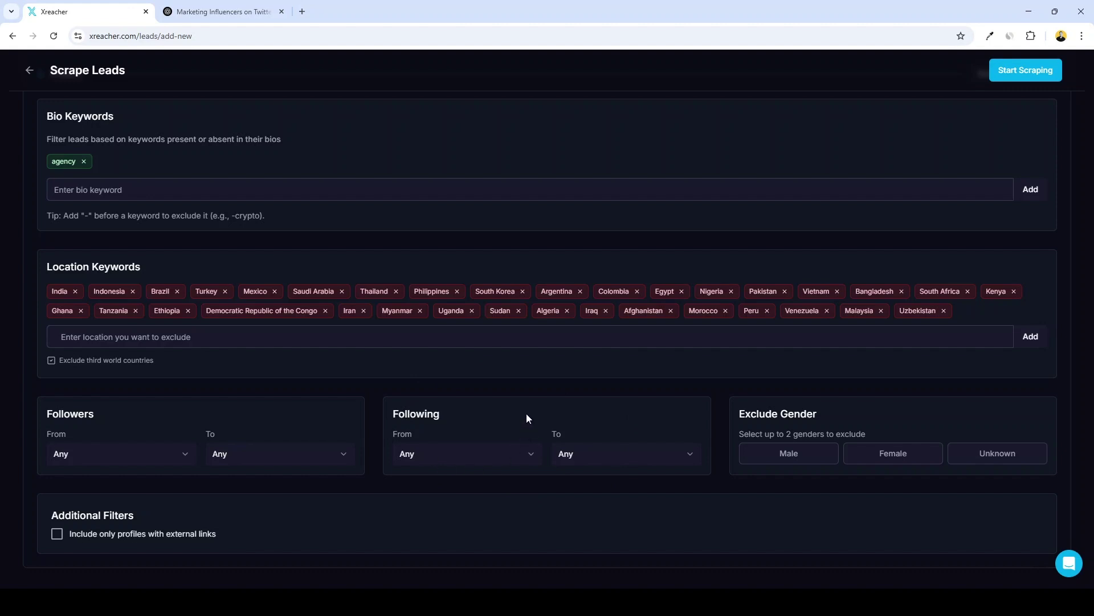
click(186, 456)
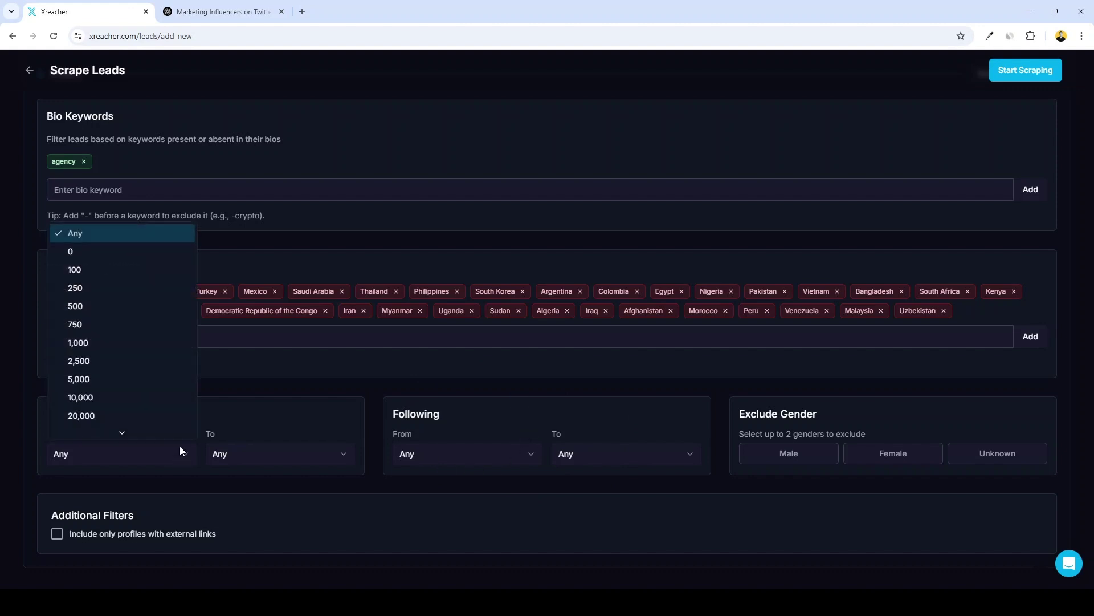
click(152, 344)
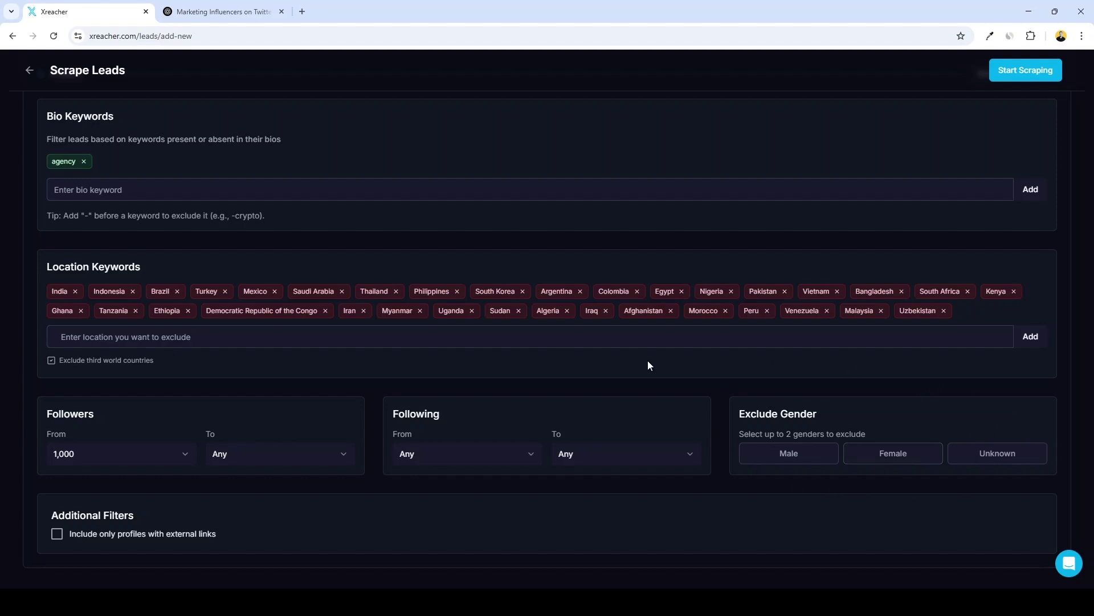
Restrict the leads to profiles with external links and start scraping.
click(58, 538)
scroll(597, 378, up, 5)
scroll(604, 376, down, 5)
scroll(637, 380, up, 5)
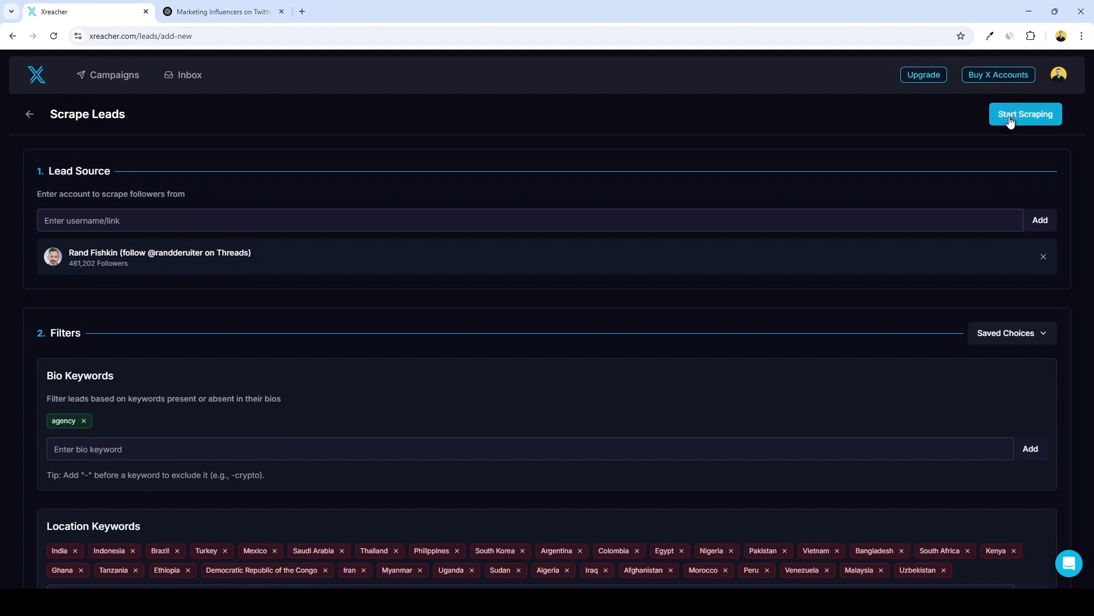
click(1010, 119)
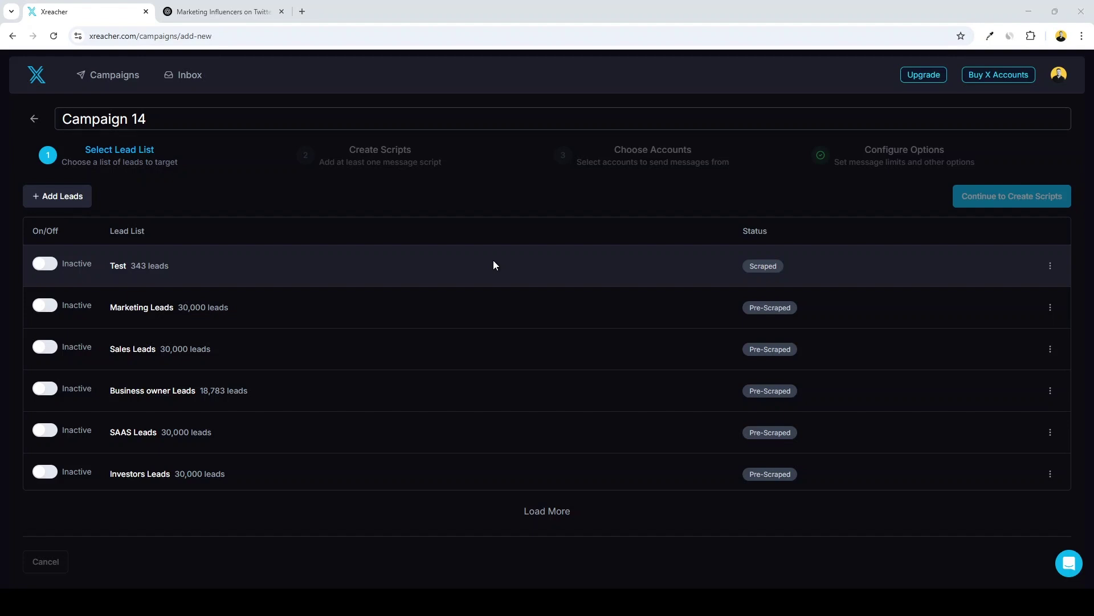
Activate the scraped Test lead list for the campaign and continue to script creation.
click(45, 264)
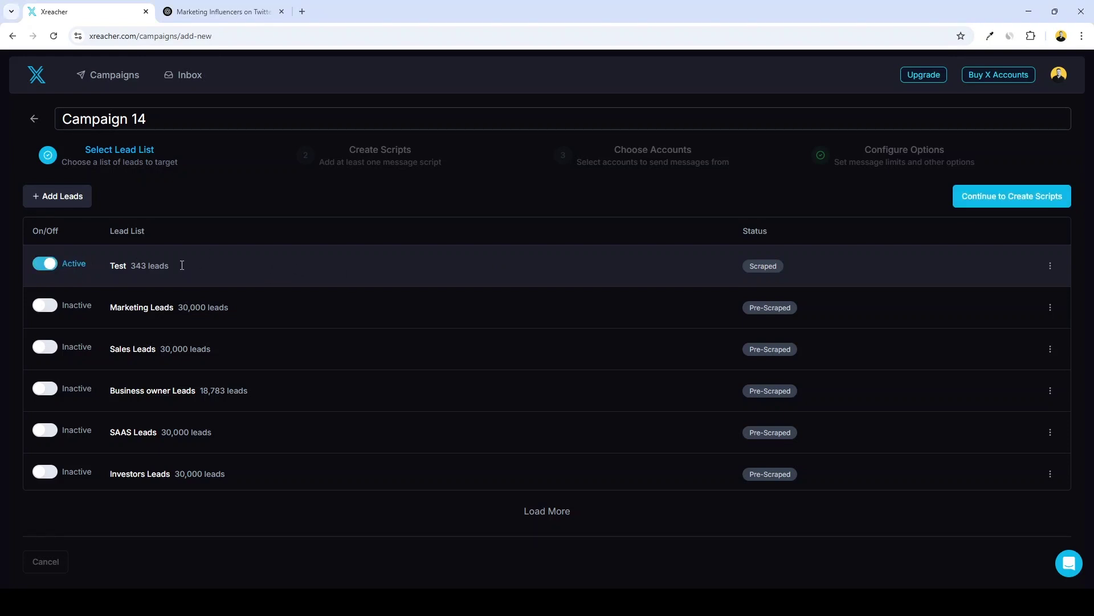
click(1007, 203)
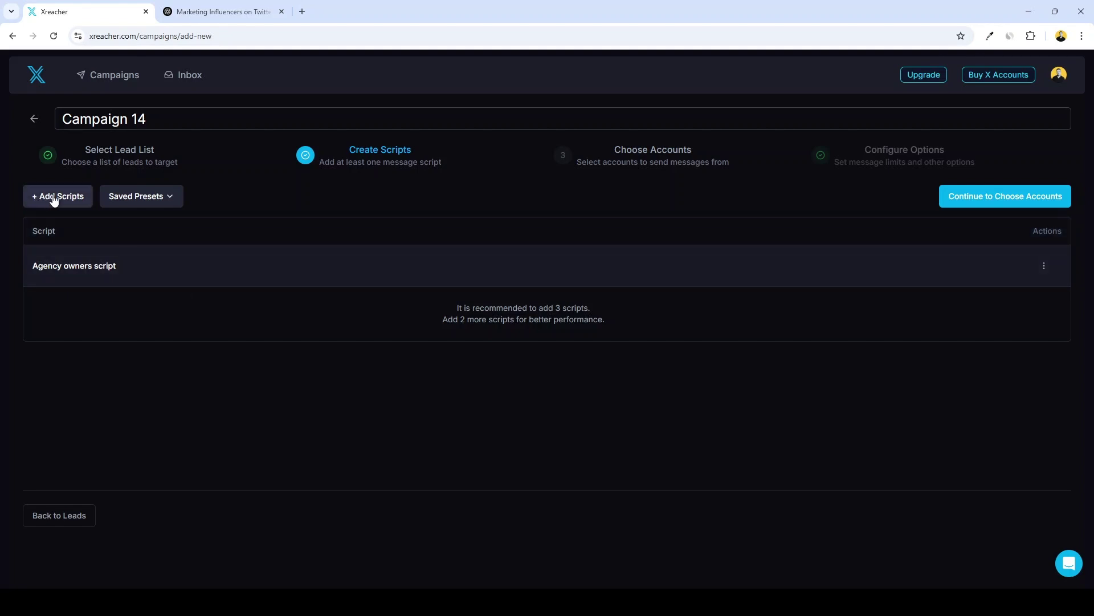
Start a new message script with the greeting "Hey," and insert the first name personalization.
click(66, 199)
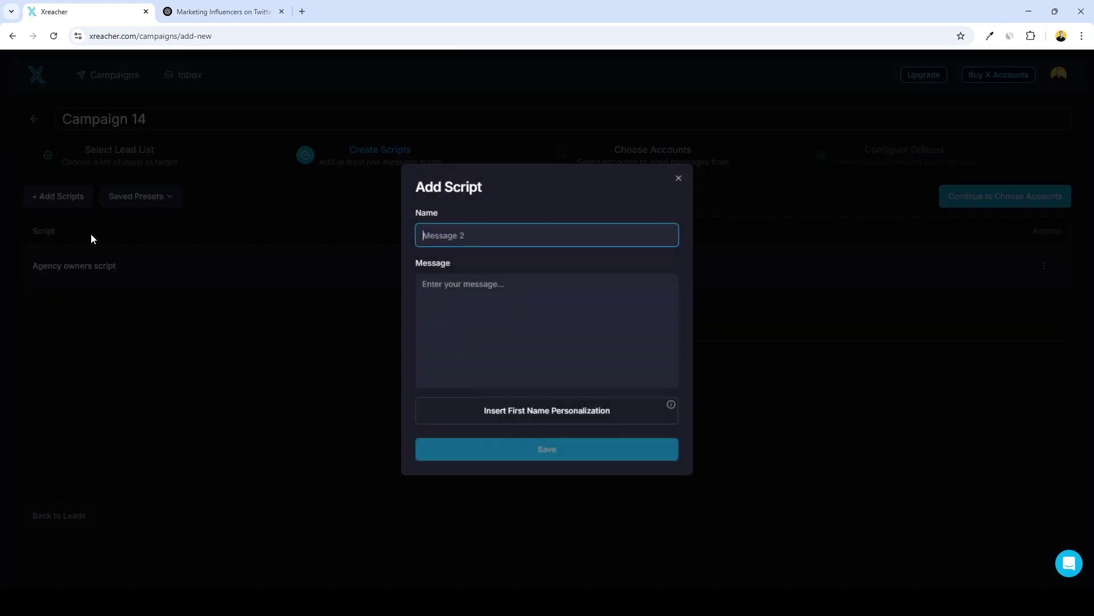
click(493, 311)
text(Hey,)
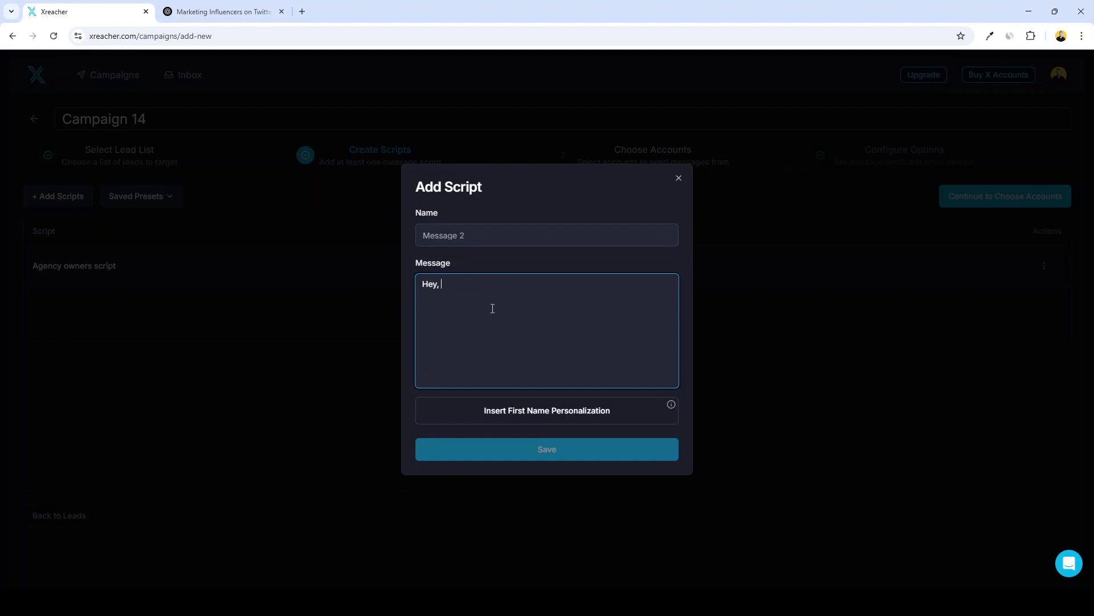
click(536, 411)
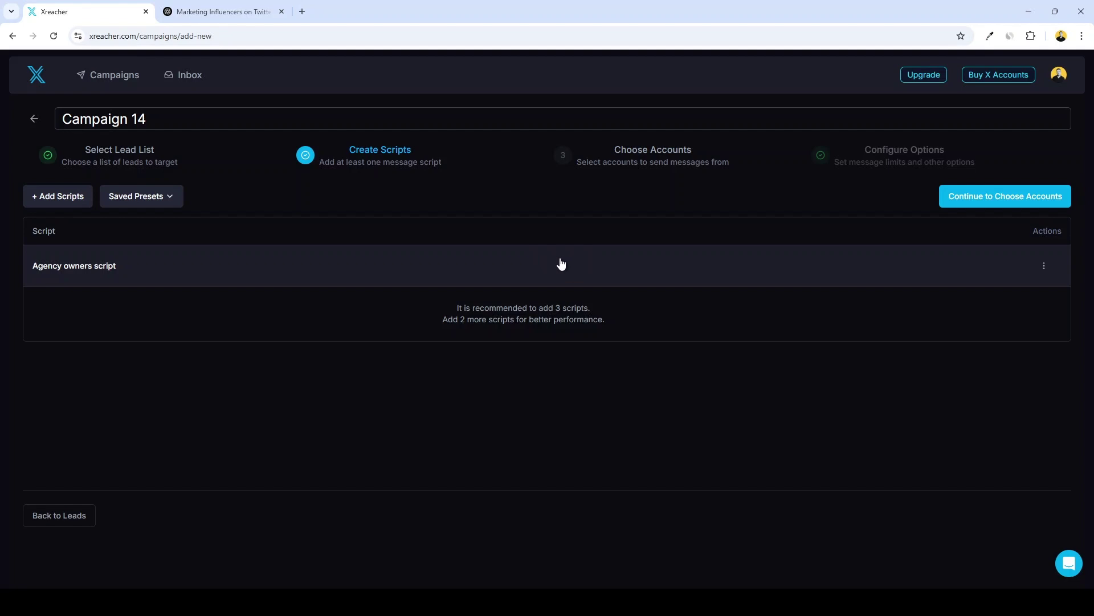
Review and save the Agency owners script, and activate the available X account as the campaign's sender.
click(561, 262)
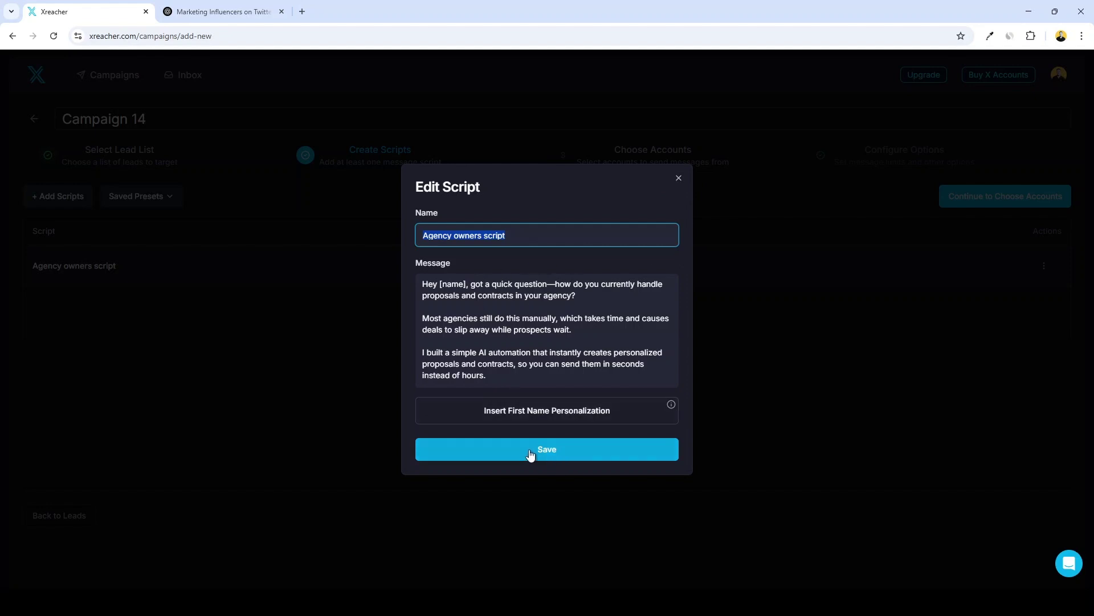
click(530, 454)
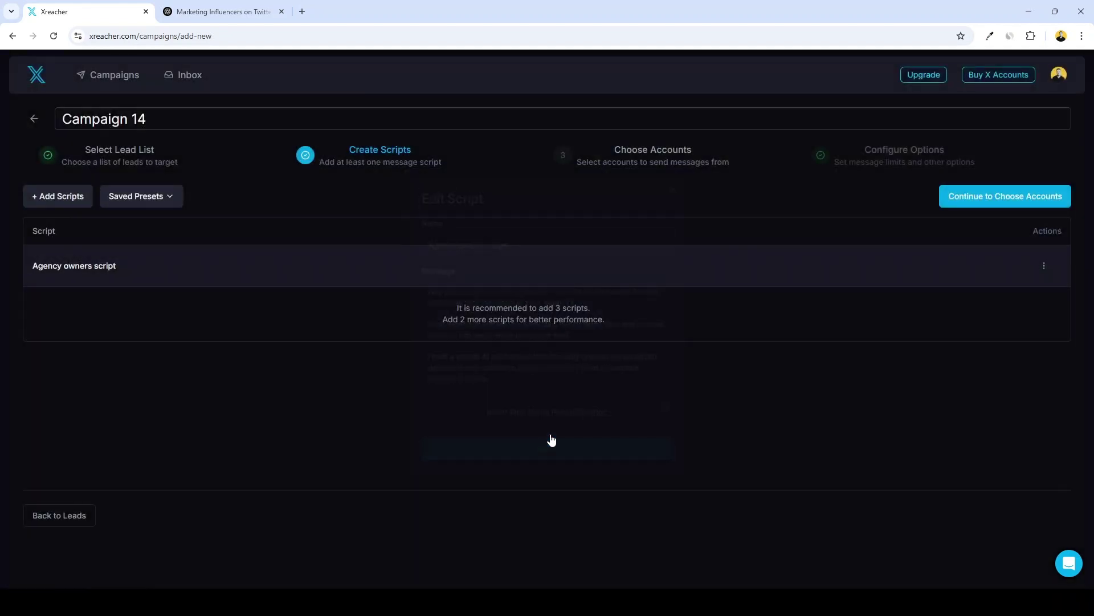
click(988, 197)
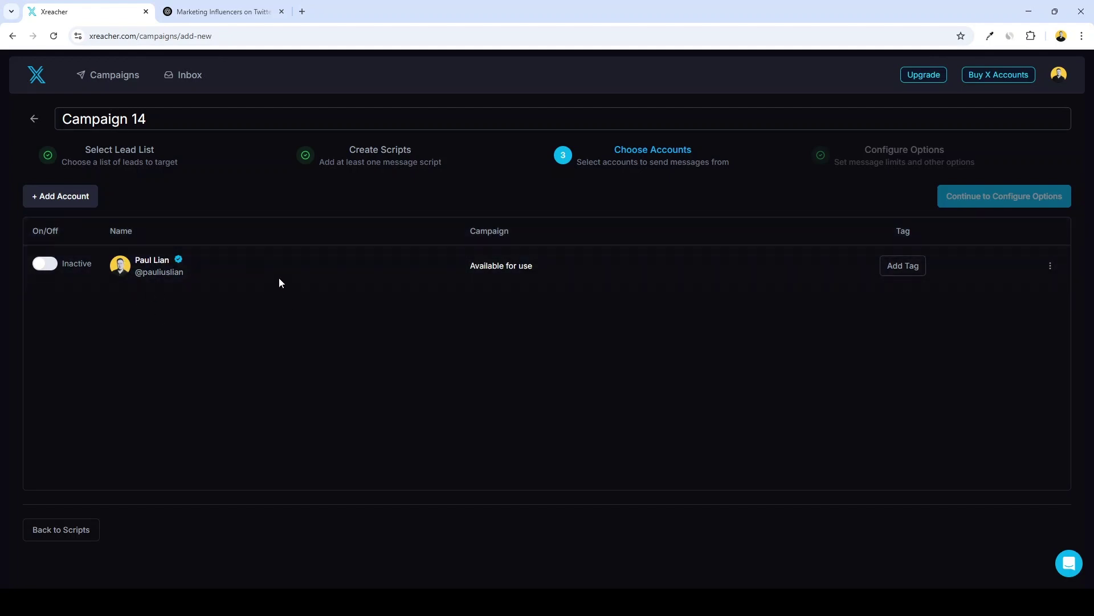
click(50, 266)
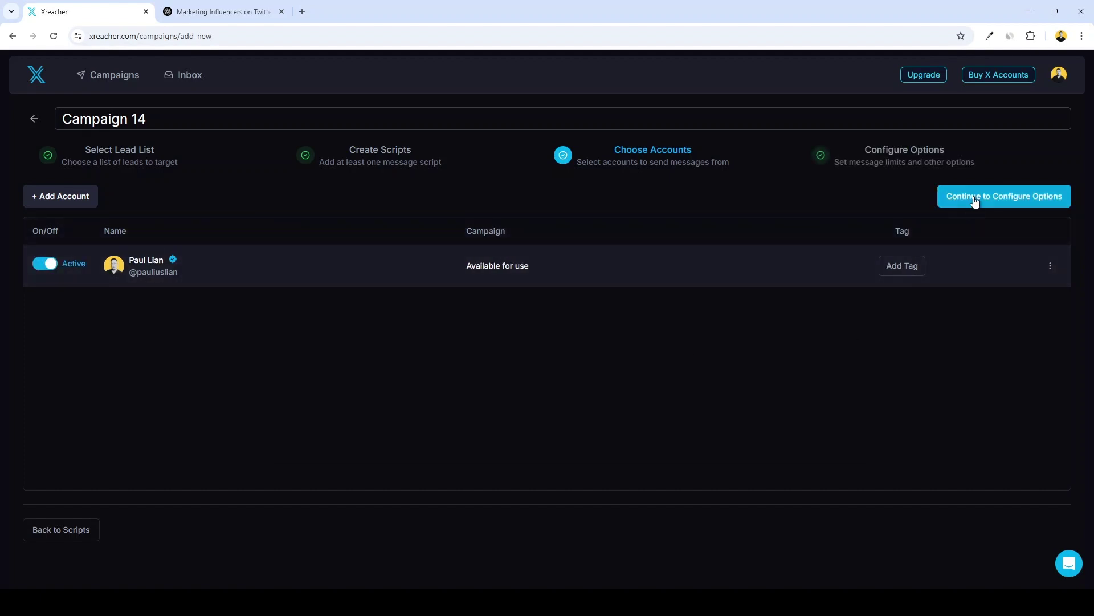
Continue through the options stage to launch Campaign 14, and open the launched campaign's details.
click(997, 201)
click(1026, 199)
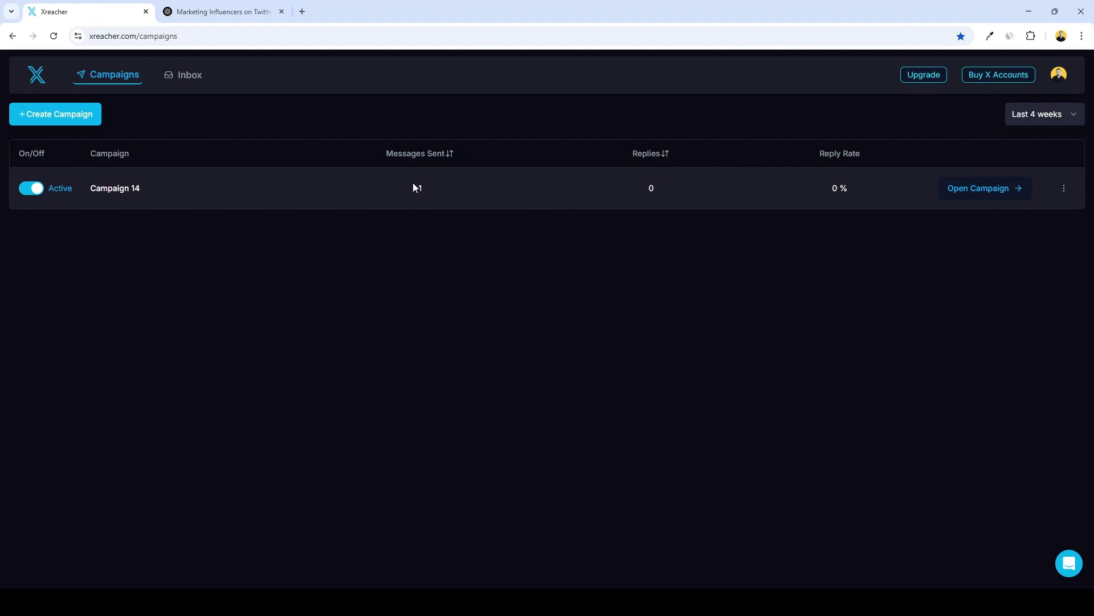
click(969, 187)
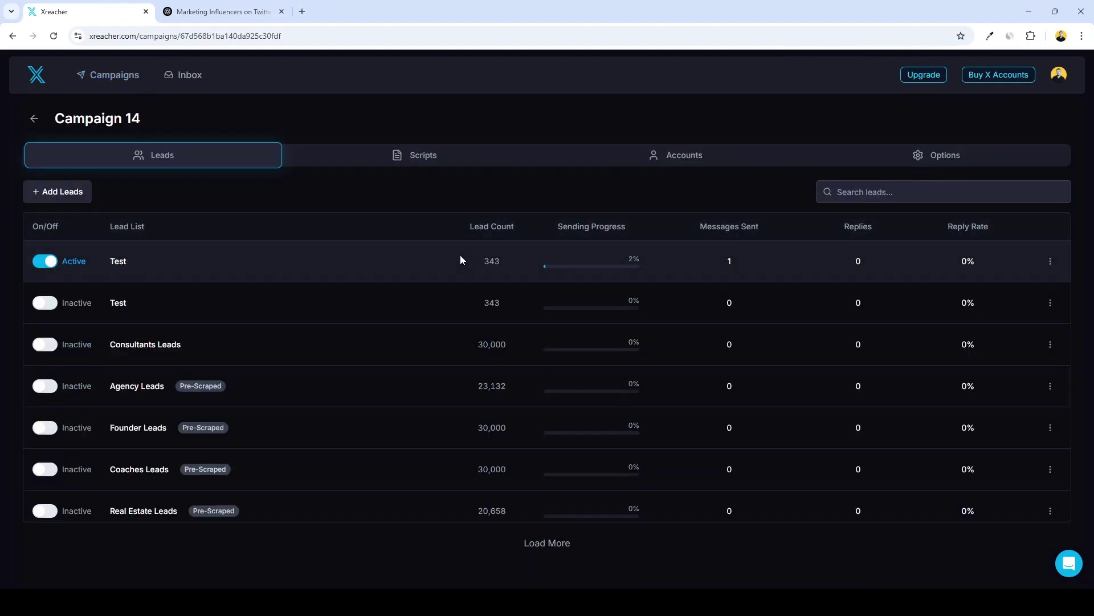
Examine the inbox conversations and the stage choices available for the first conversation, leaving its stage as is.
click(177, 75)
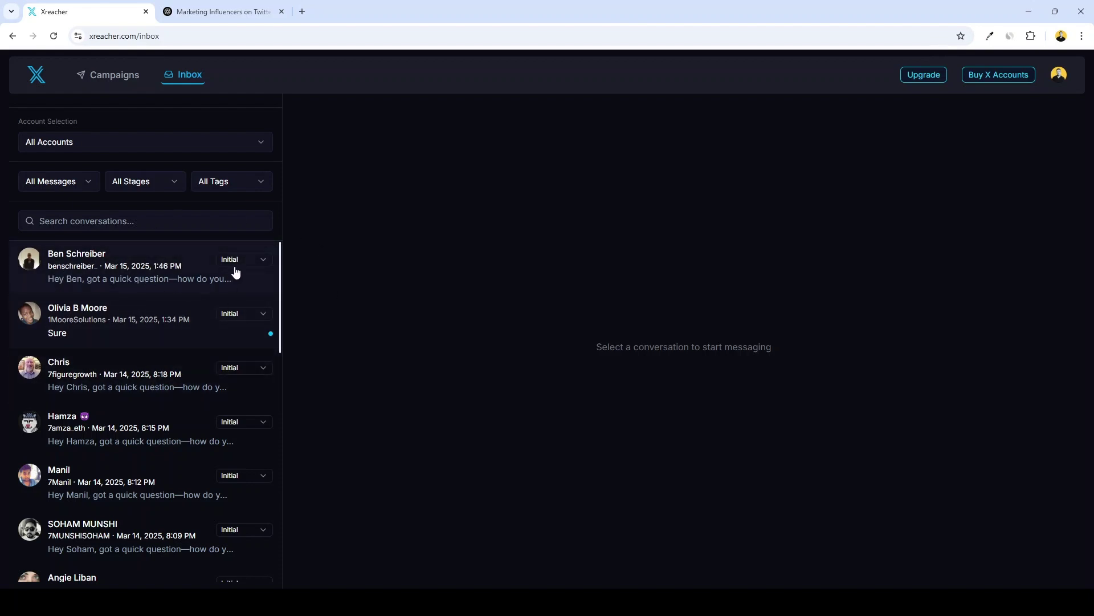
click(248, 261)
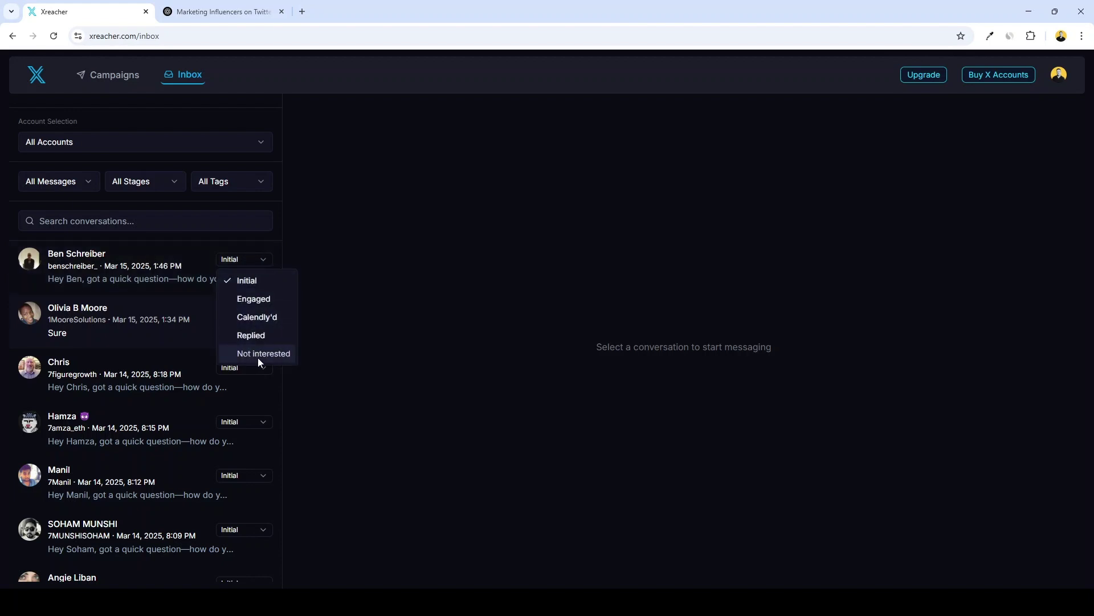
click(320, 218)
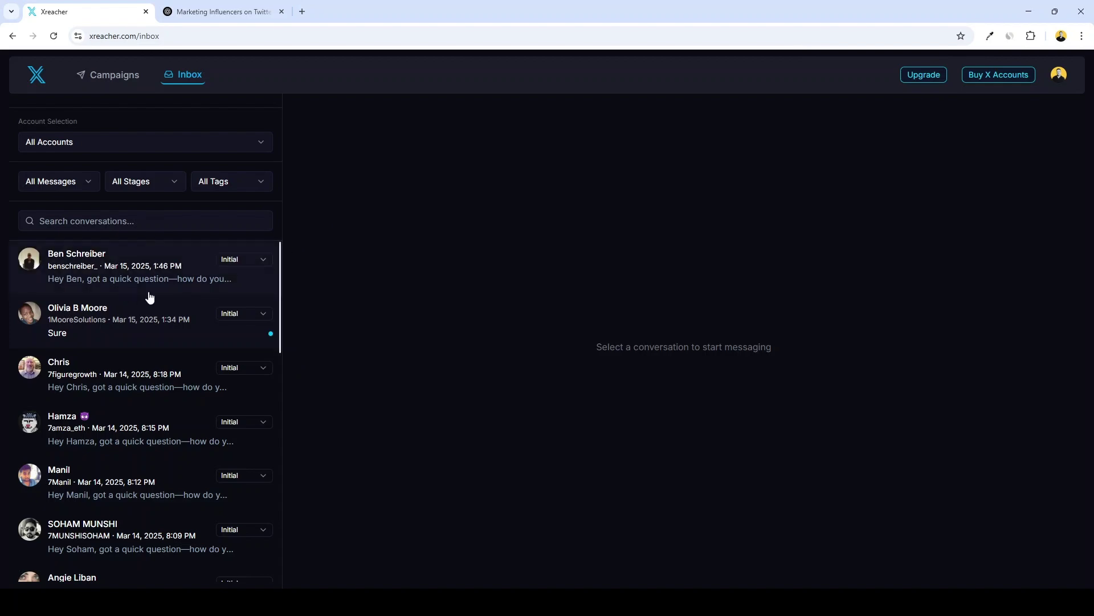
scroll(150, 297, down, 6)
scroll(167, 315, up, 6)
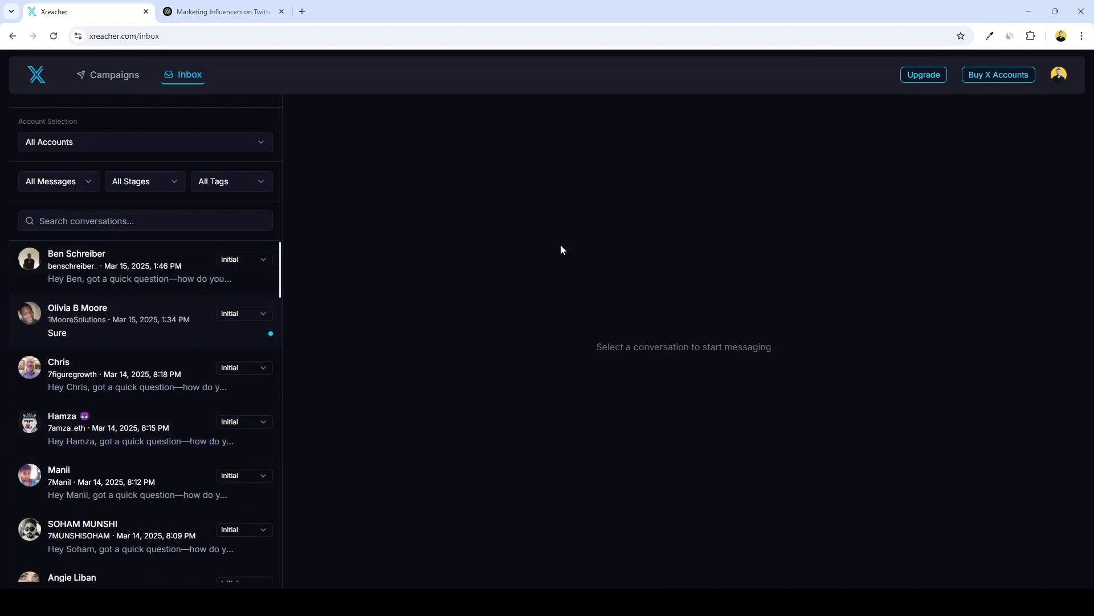
Return to Campaign 14's leads and schedule the Real Estate, Consultants, Founder, Coaches and Agency lead lists.
key(alt+Left)
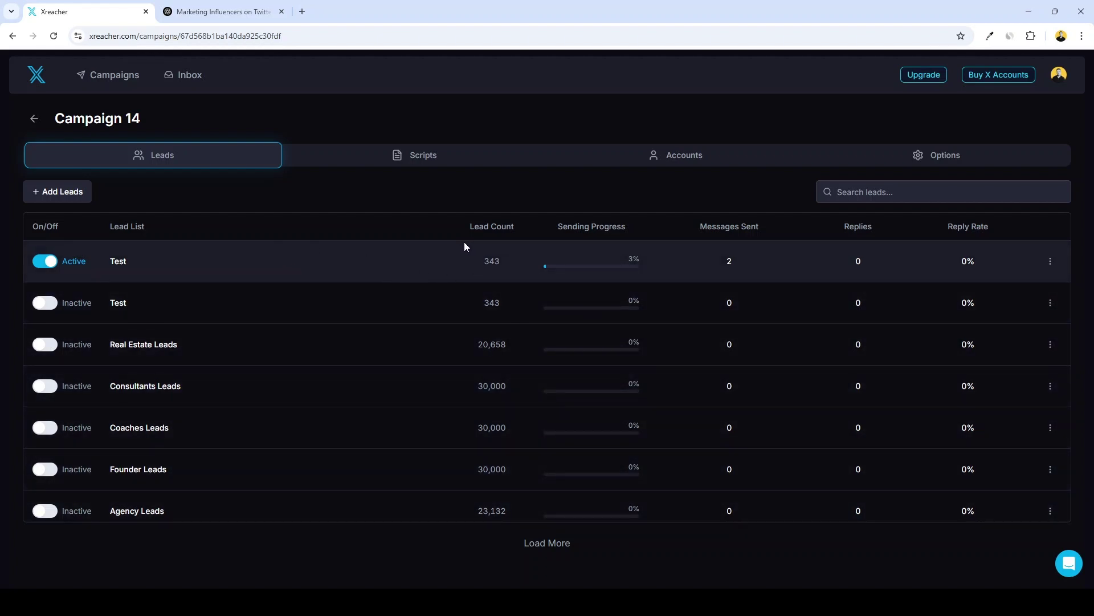
drag(484, 261, 501, 263)
click(45, 345)
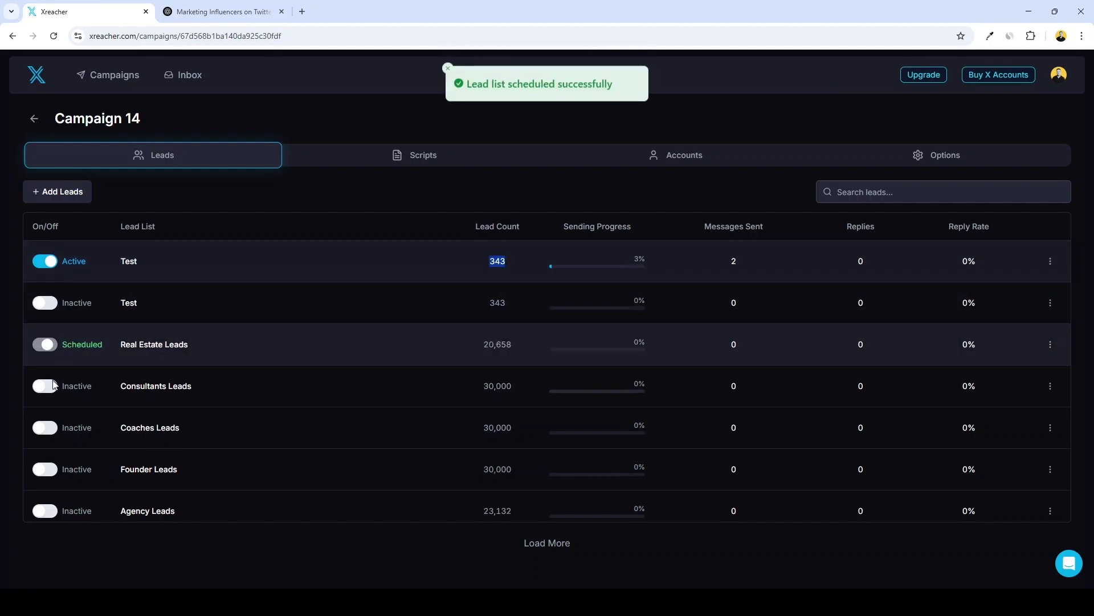
click(51, 385)
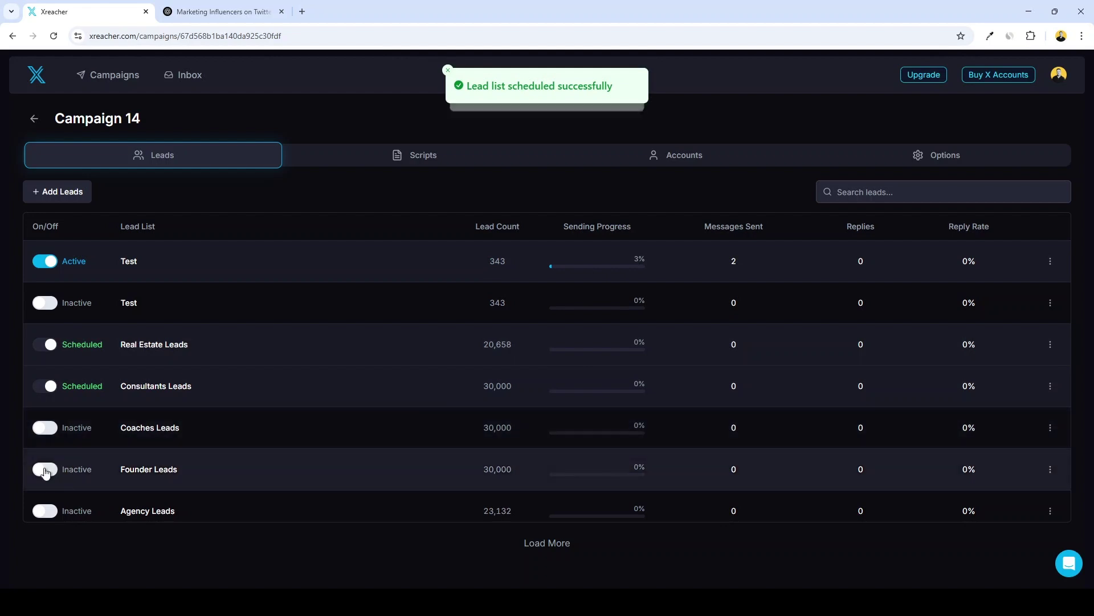
click(46, 471)
click(45, 428)
click(45, 509)
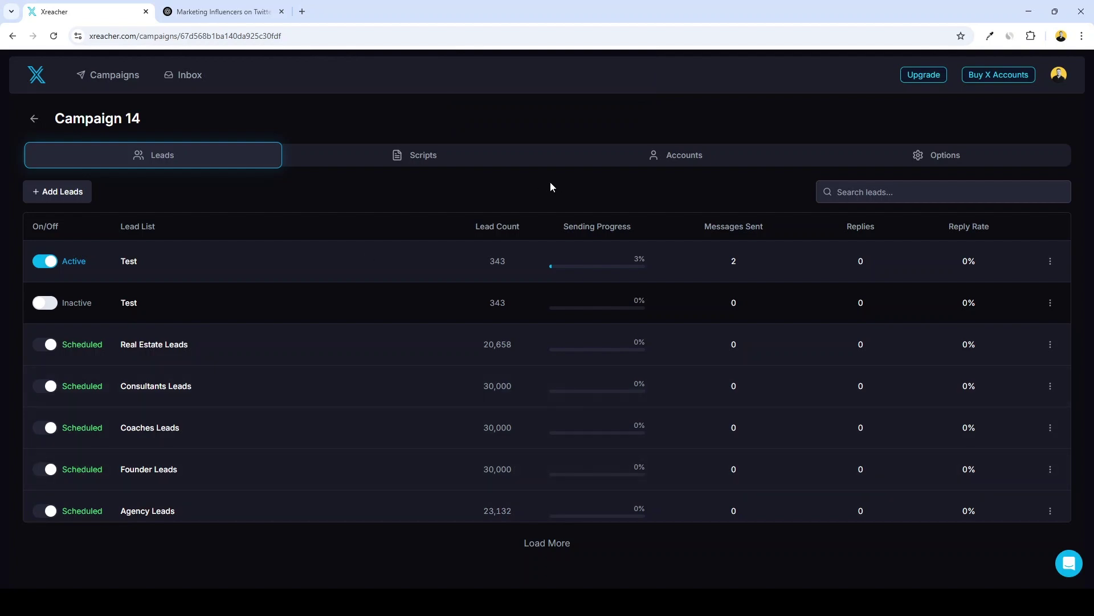
Review Campaign 14's options for the daily account message limit and skipping previously DMed leads.
click(907, 153)
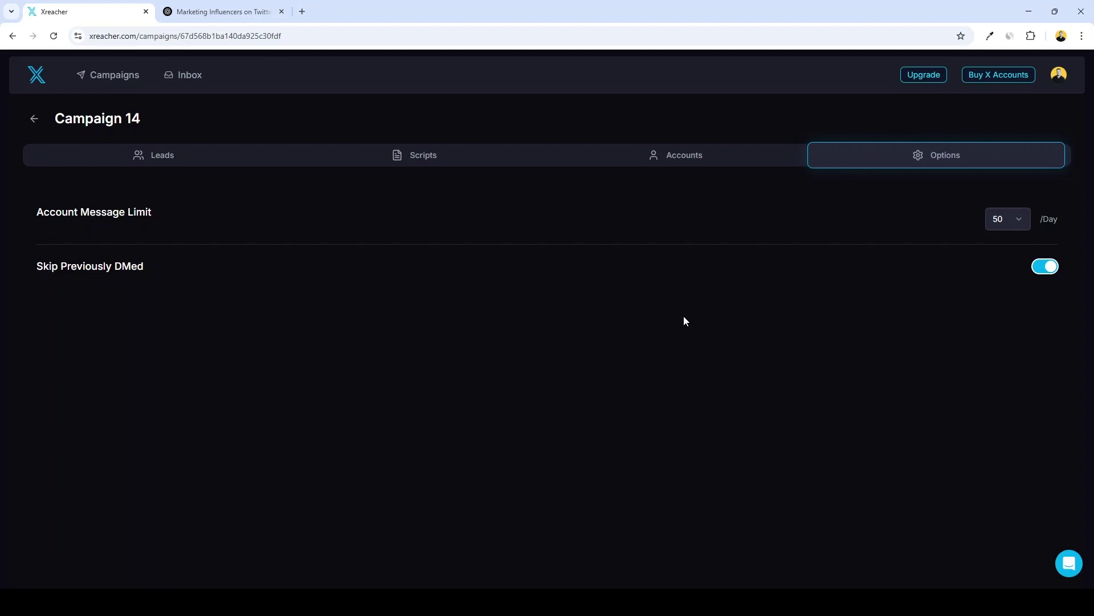
click(1045, 267)
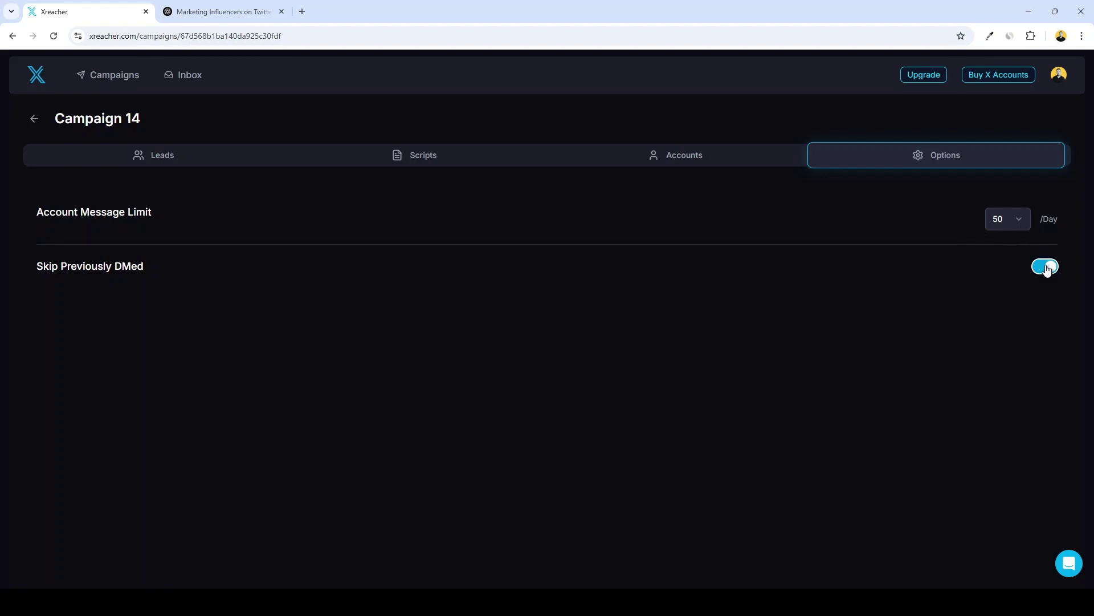